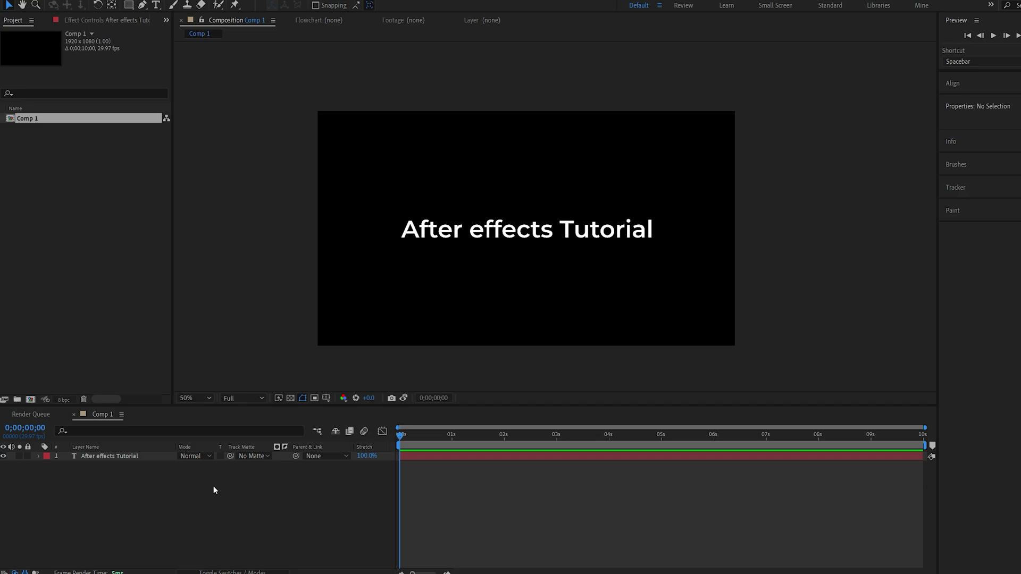
- Add a text animator with Opacity, Blur and Scale properties to the After effects Tutorial layer
{"action": "left_click", "coordinate": [39, 456]}
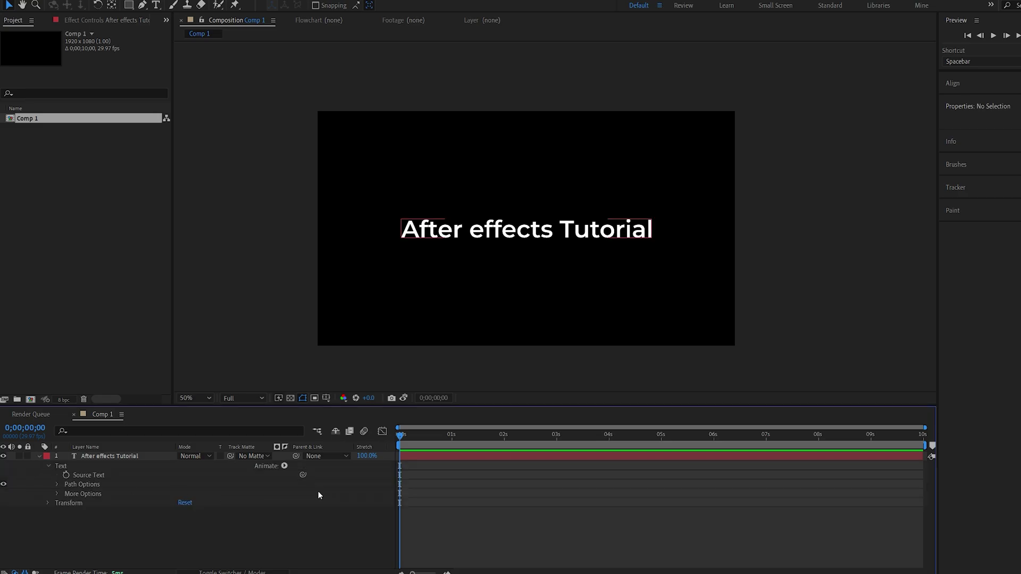
{"action": "left_click", "coordinate": [285, 467]}
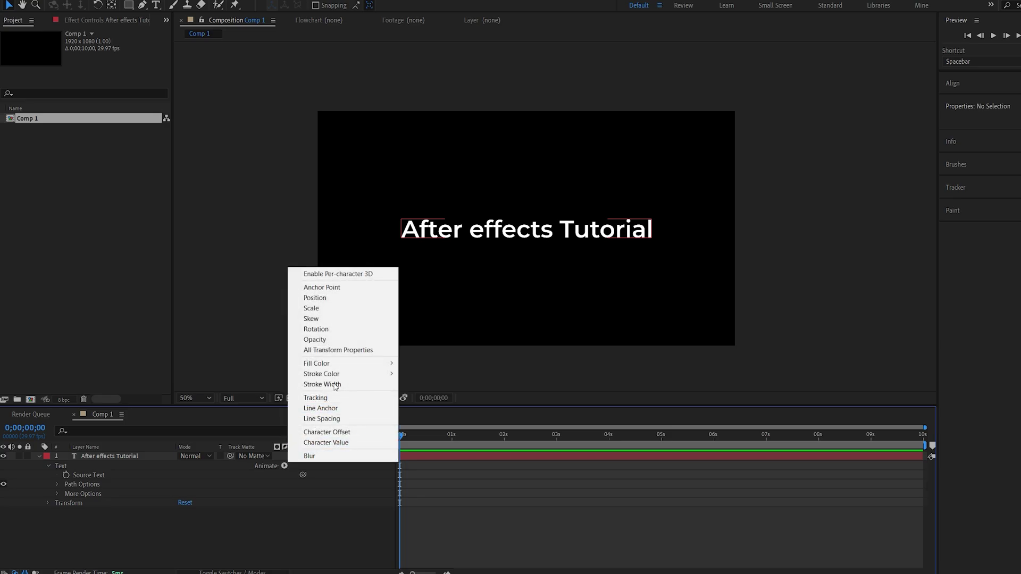
{"action": "left_click", "coordinate": [319, 340]}
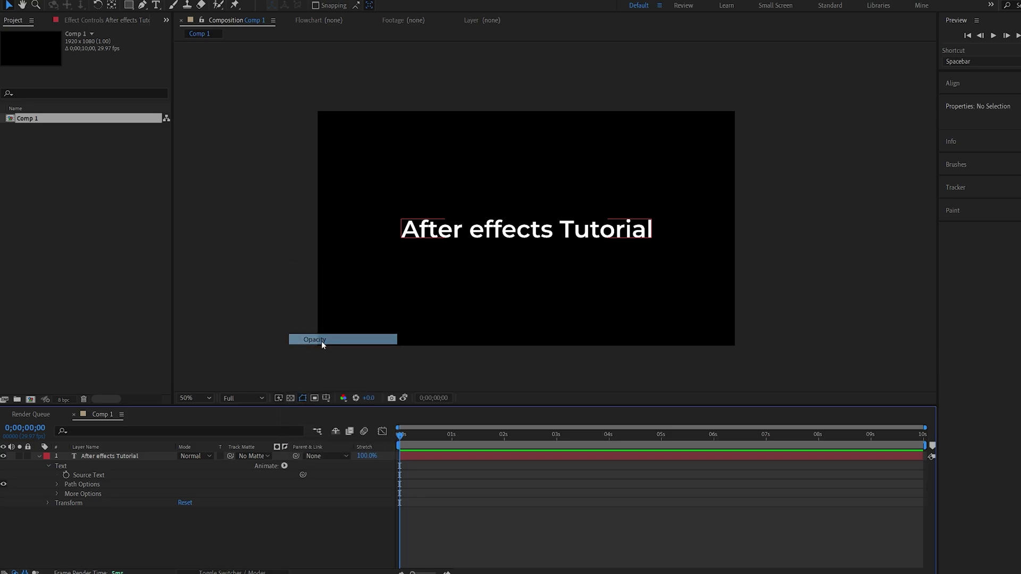
{"action": "left_click", "coordinate": [284, 467]}
{"action": "left_click", "coordinate": [322, 458]}
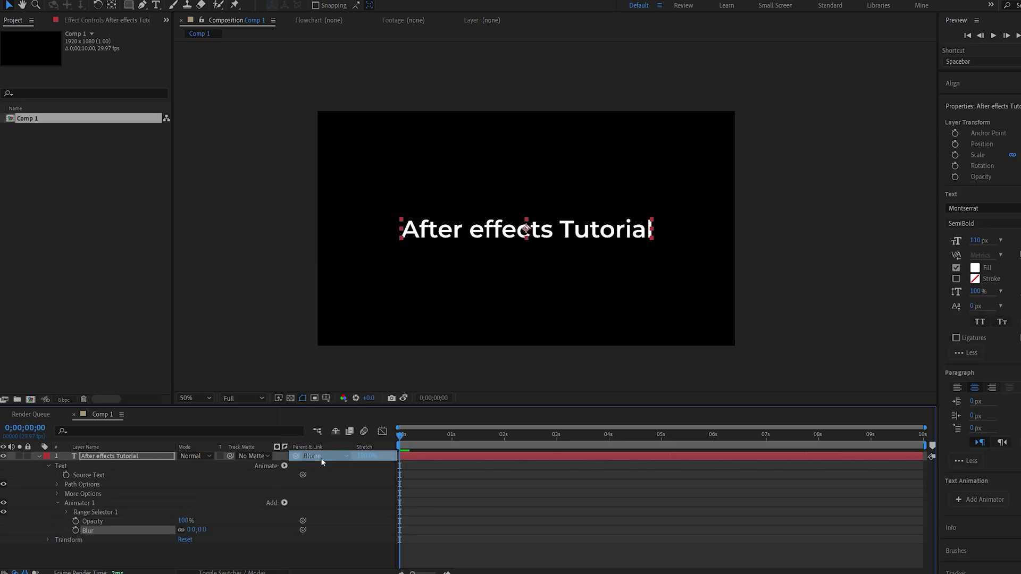
{"action": "left_click", "coordinate": [285, 466]}
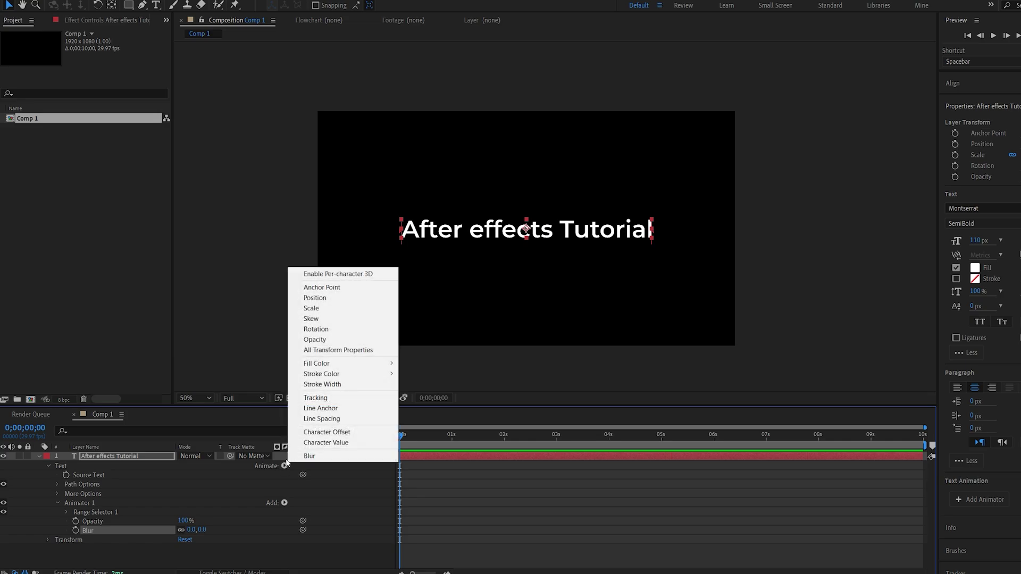
{"action": "left_click", "coordinate": [328, 309]}
- Set Range Selector 1's Offset to -100% and keyframe it at the start of the composition
{"action": "left_click", "coordinate": [66, 512]}
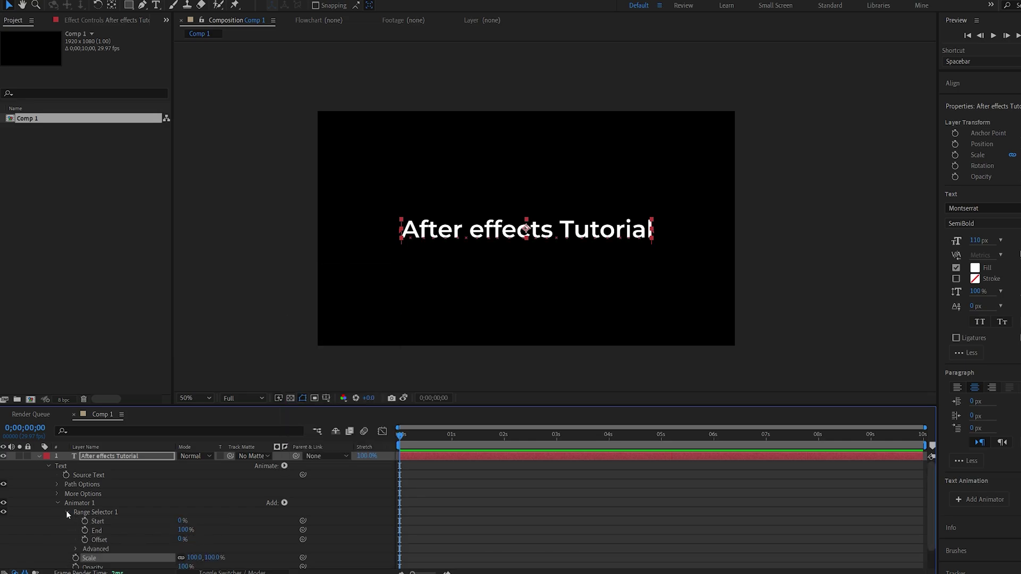
{"action": "left_click", "coordinate": [183, 539]}
{"action": "left_click", "coordinate": [182, 538]}
{"action": "type", "text": "-100"}
{"action": "key", "text": "Return"}
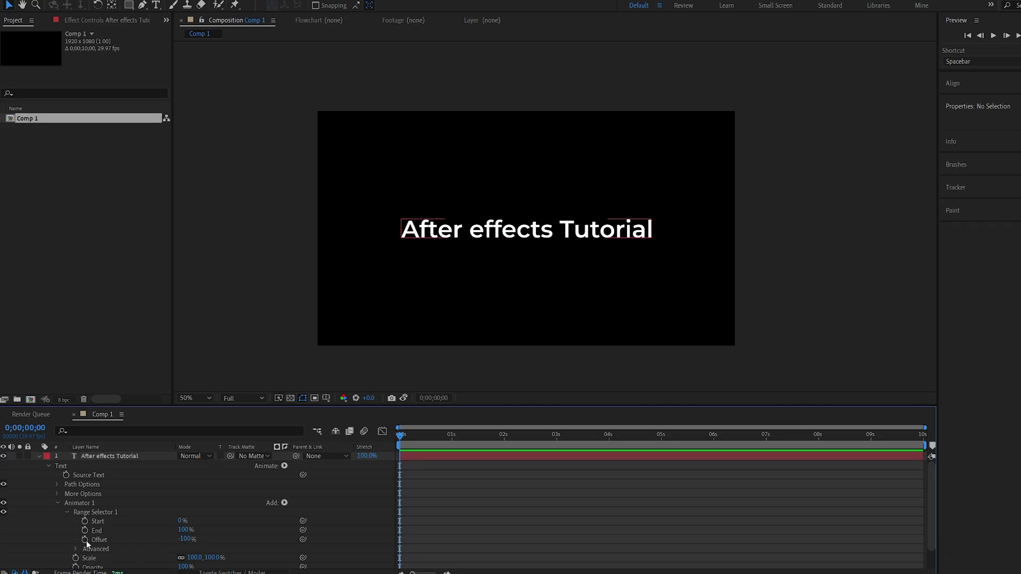
{"action": "left_click", "coordinate": [85, 540]}
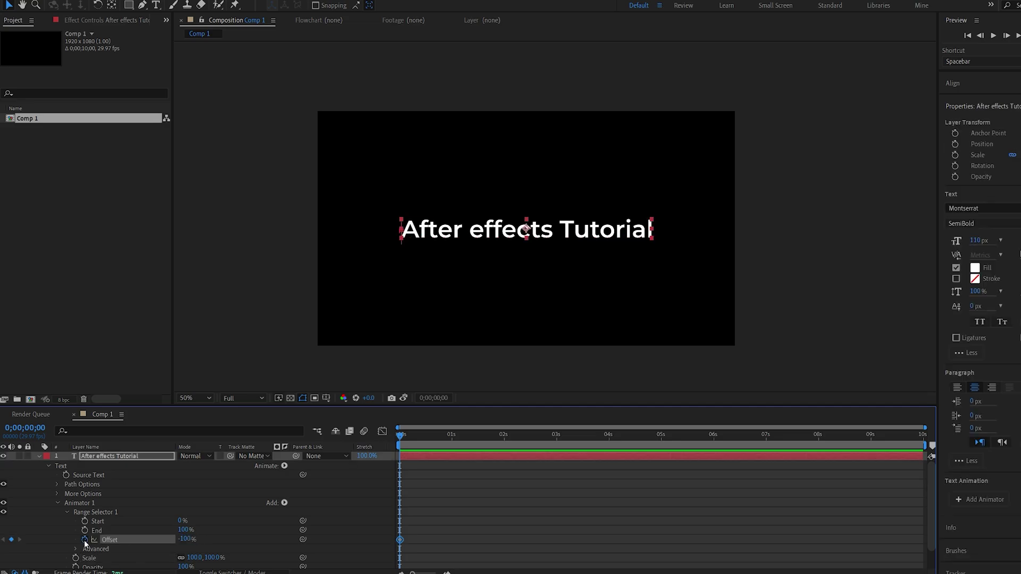
- Keyframe Range Selector 1's Offset at 100% at the 3-second mark
{"action": "left_click", "coordinate": [557, 441]}
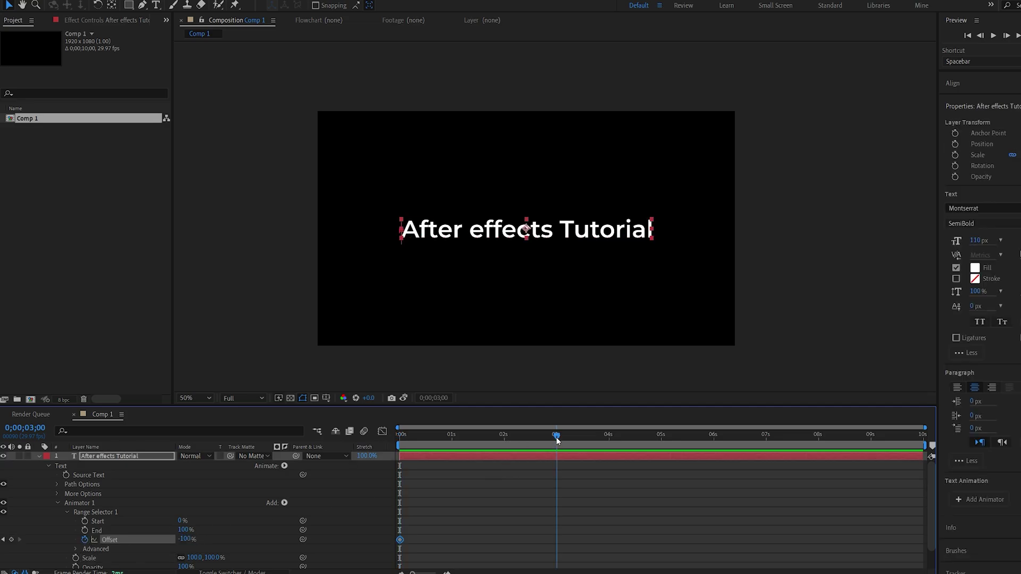
{"action": "left_click", "coordinate": [181, 540]}
{"action": "type", "text": "100"}
{"action": "left_click", "coordinate": [248, 522]}
- Set Animator 1's Scale to 150%, Opacity to 0% and Blur to 30
{"action": "scroll", "coordinate": [248, 522], "scroll_direction": "down", "scroll_amount": 1}
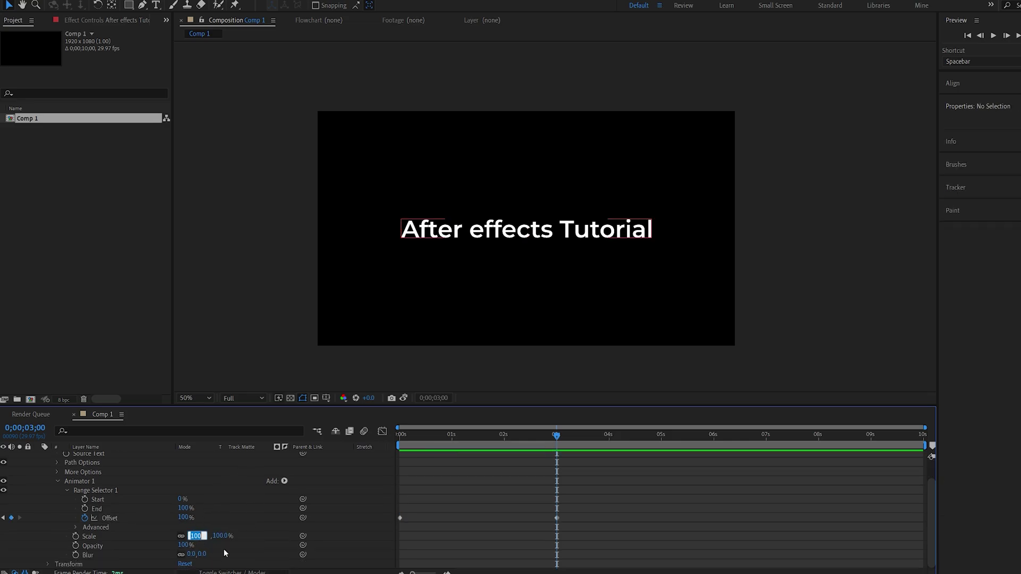
{"action": "left_click", "coordinate": [181, 545]}
{"action": "type", "text": "0"}
{"action": "key", "text": "Return"}
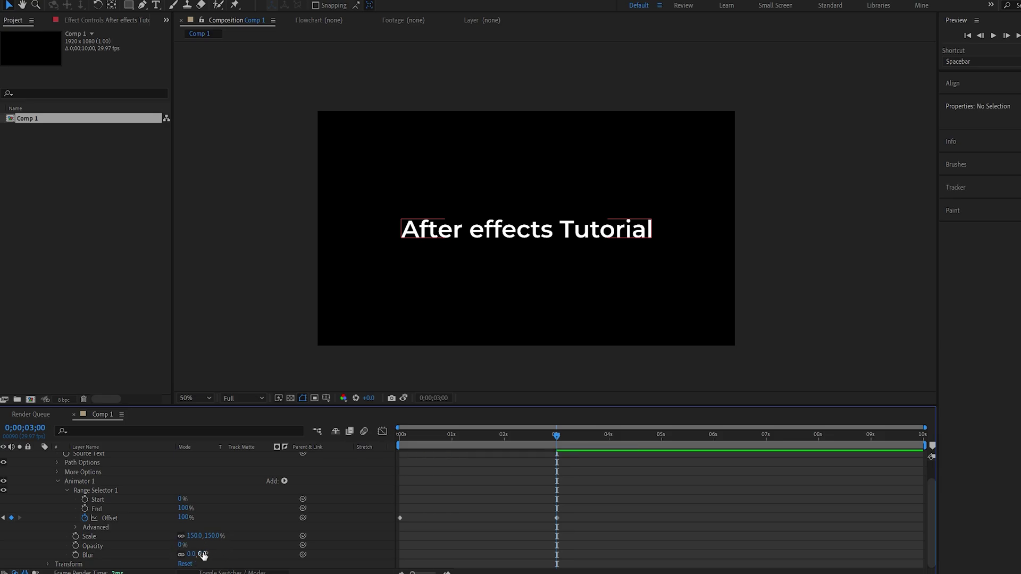
{"action": "left_click", "coordinate": [192, 554]}
{"action": "type", "text": "30"}
- Preview the text animation from the start of the composition
{"action": "left_click_drag", "start_coordinate": [520, 436], "coordinate": [399, 452]}
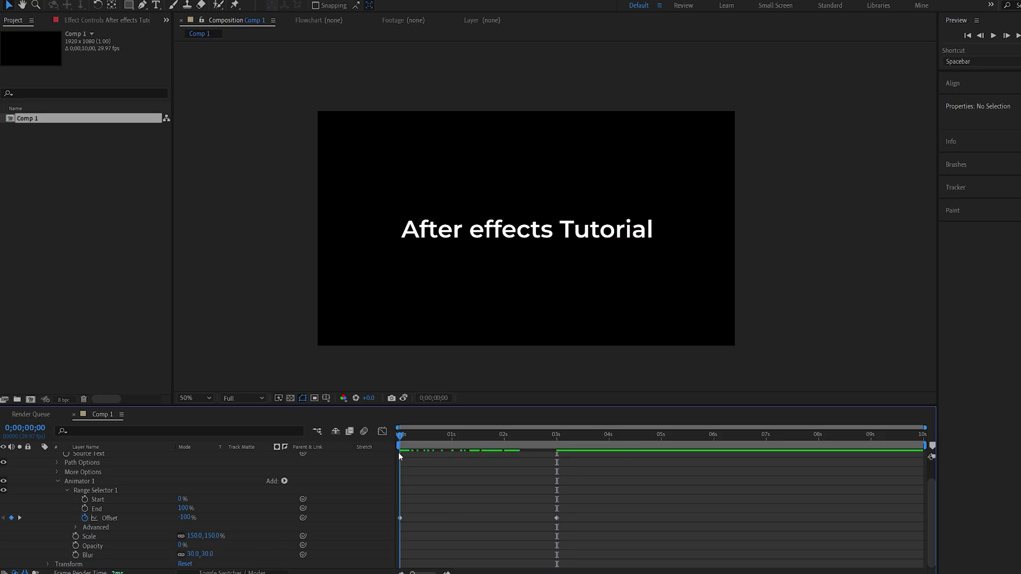
{"action": "key", "text": "space"}
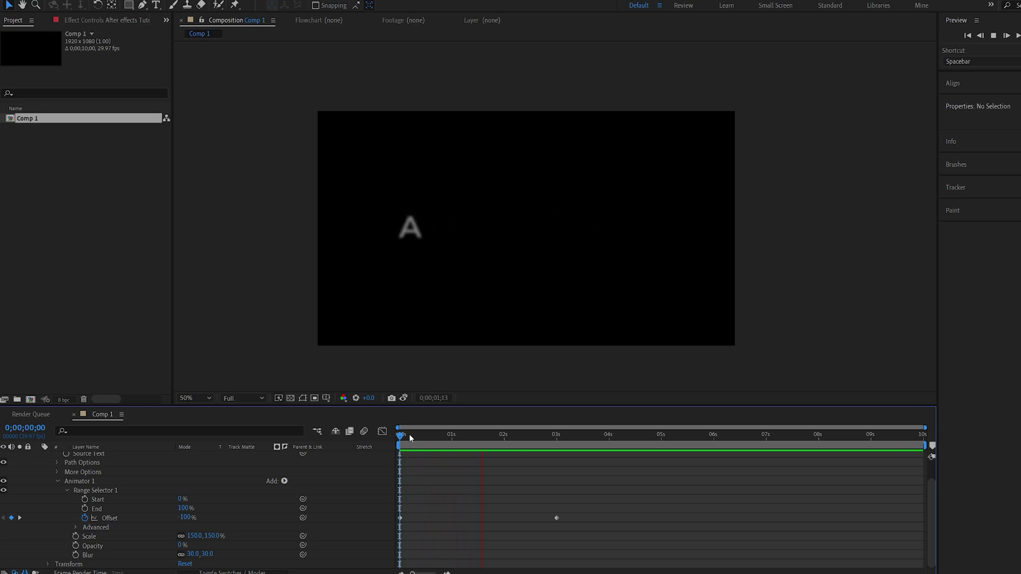
{"action": "left_click", "coordinate": [413, 435]}
- Set the range selector's advanced Shape to Ramp Up, play the animation and inspect the letters magnified mid-reveal
{"action": "left_click", "coordinate": [60, 492]}
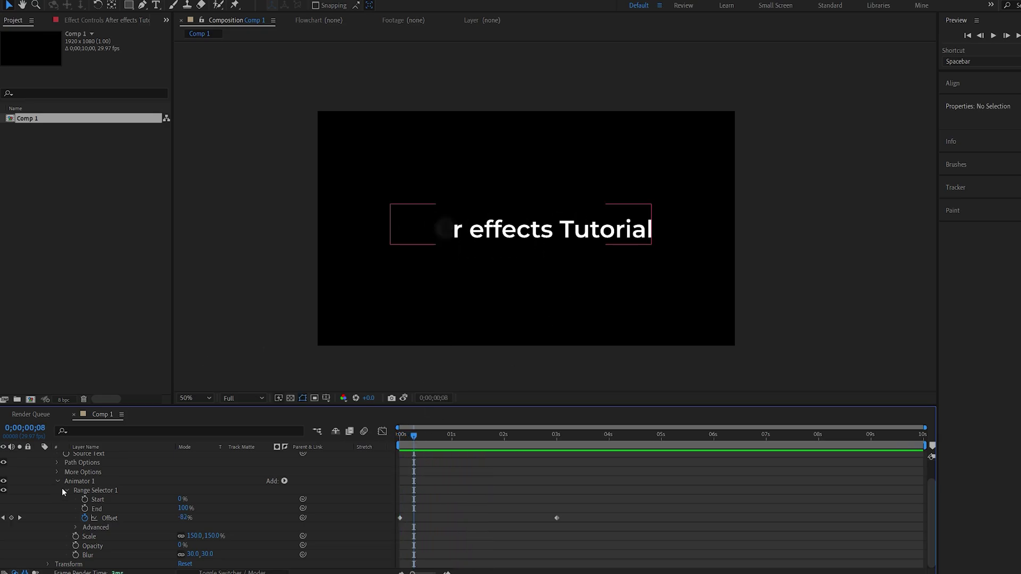
{"action": "left_click", "coordinate": [74, 527]}
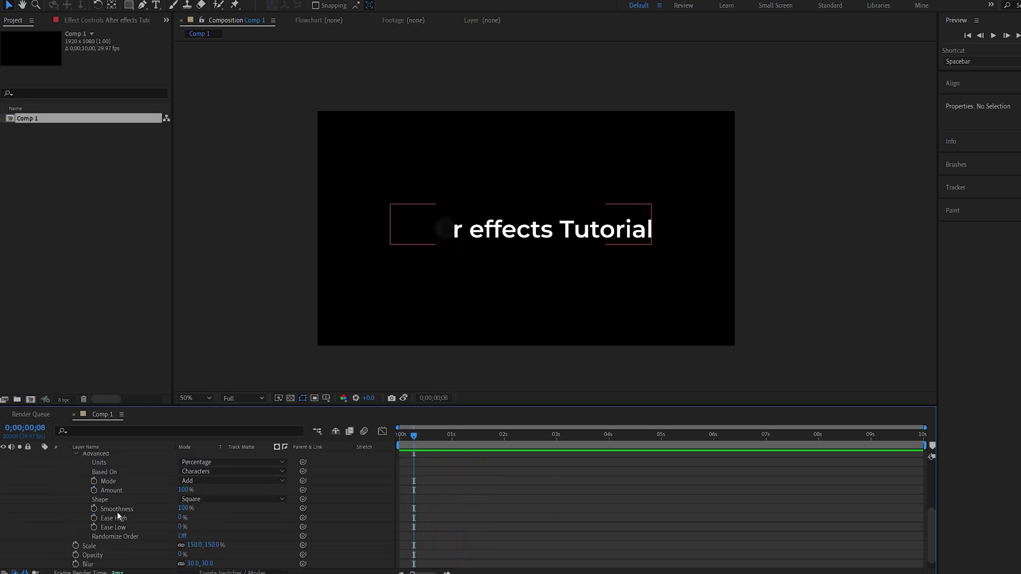
{"action": "left_click", "coordinate": [205, 499]}
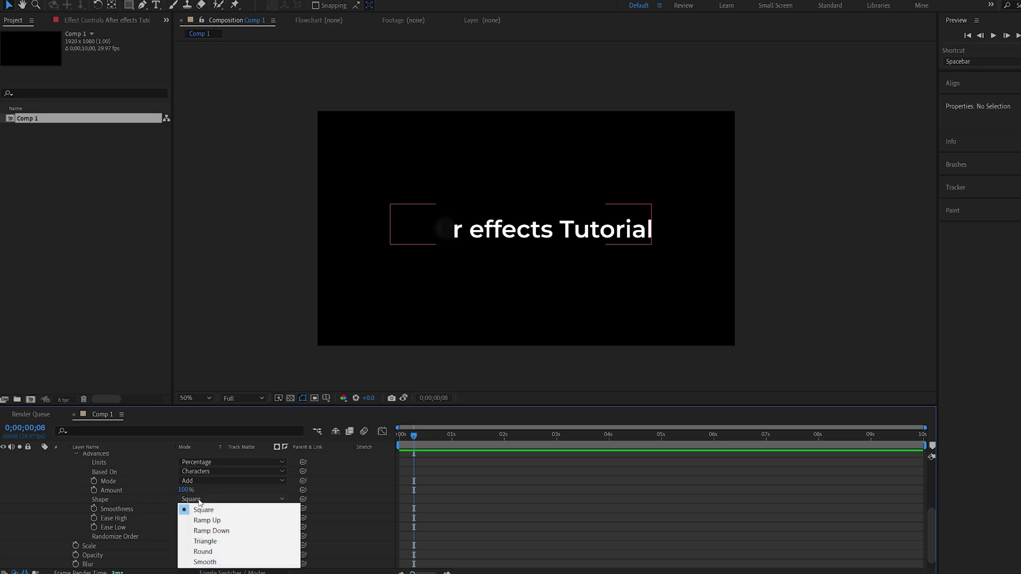
{"action": "left_click", "coordinate": [233, 521]}
{"action": "key", "text": "space"}
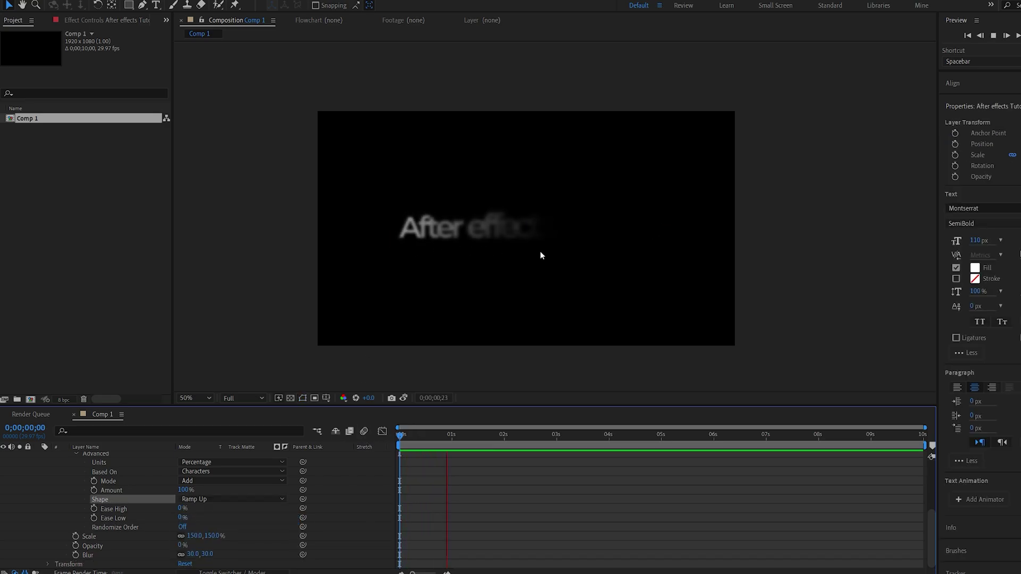
{"action": "left_click_drag", "start_coordinate": [525, 439], "coordinate": [464, 447]}
{"action": "scroll", "coordinate": [391, 305], "scroll_direction": "up", "scroll_amount": 1}
{"action": "left_click_drag", "start_coordinate": [353, 331], "coordinate": [394, 324]}
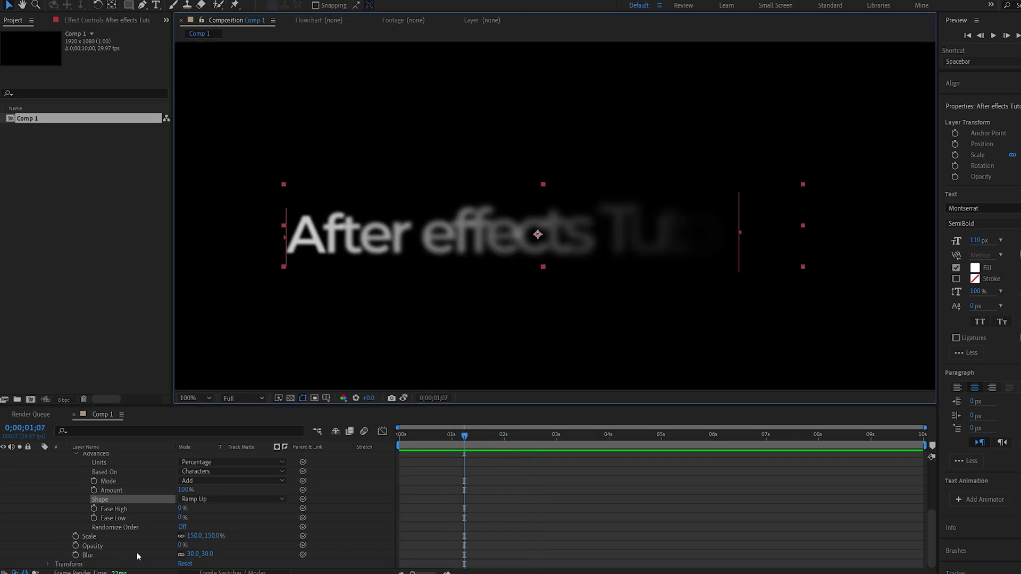
- Set Animator 1's Blur to 0 and try a Scale of 219%, undoing the scale change
{"action": "left_click", "coordinate": [192, 555]}
{"action": "type", "text": "0"}
{"action": "left_click", "coordinate": [341, 505]}
{"action": "left_click_drag", "start_coordinate": [461, 434], "coordinate": [448, 442]}
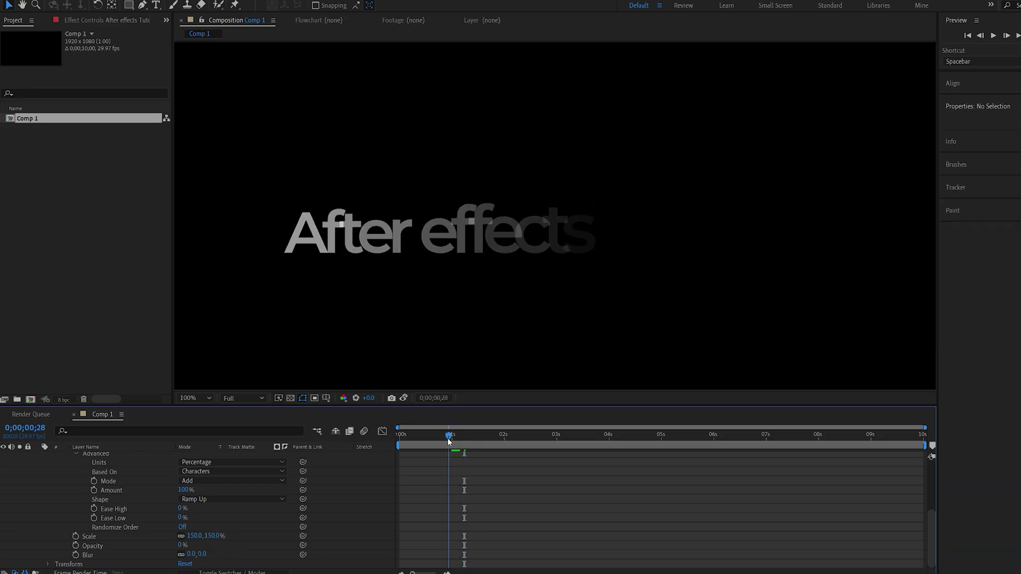
{"action": "left_click_drag", "start_coordinate": [196, 536], "coordinate": [233, 536]}
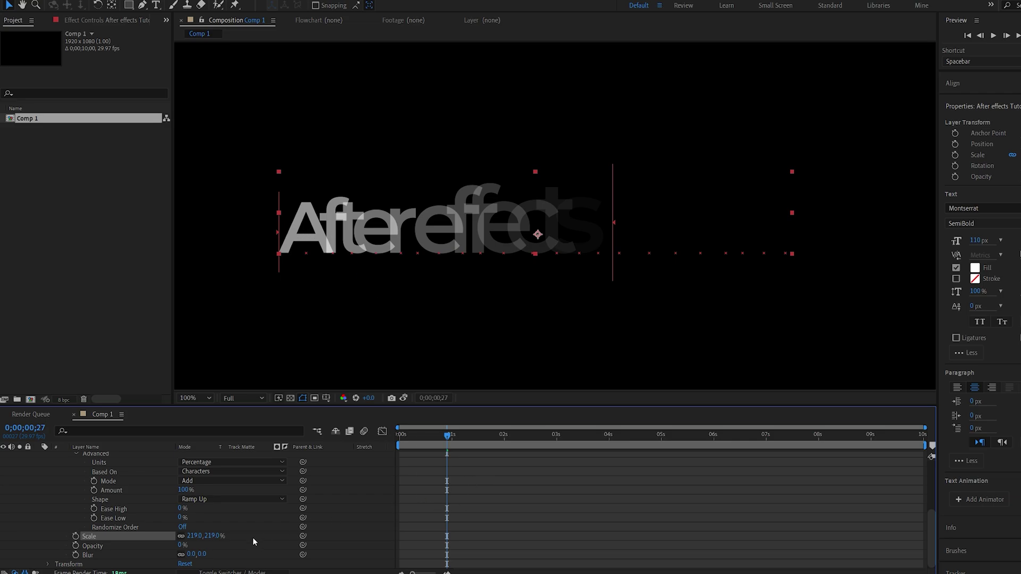
{"action": "key", "text": "ctrl+z"}
- Set the text's Grouping Alignment to 0, -31% and scrub through the animation to check the scaling origin
{"action": "scroll", "coordinate": [96, 527], "scroll_direction": "up", "scroll_amount": 3}
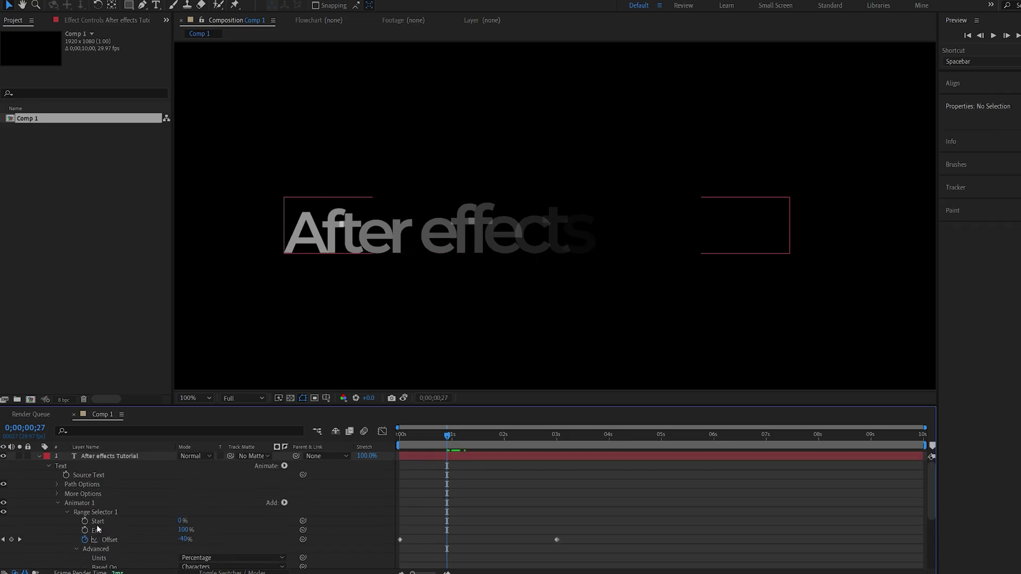
{"action": "left_click", "coordinate": [57, 494]}
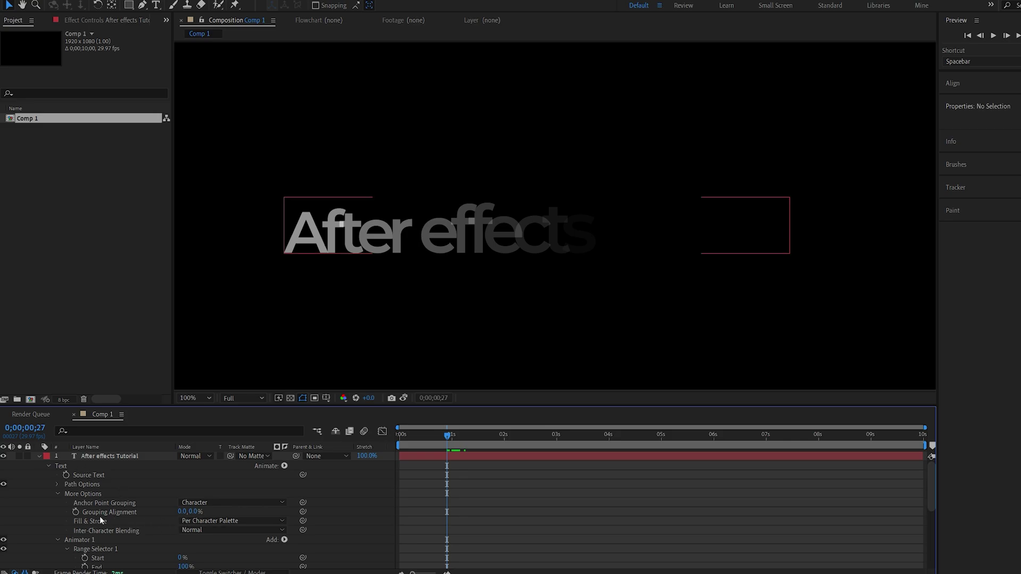
{"action": "left_click_drag", "start_coordinate": [195, 512], "coordinate": [164, 499]}
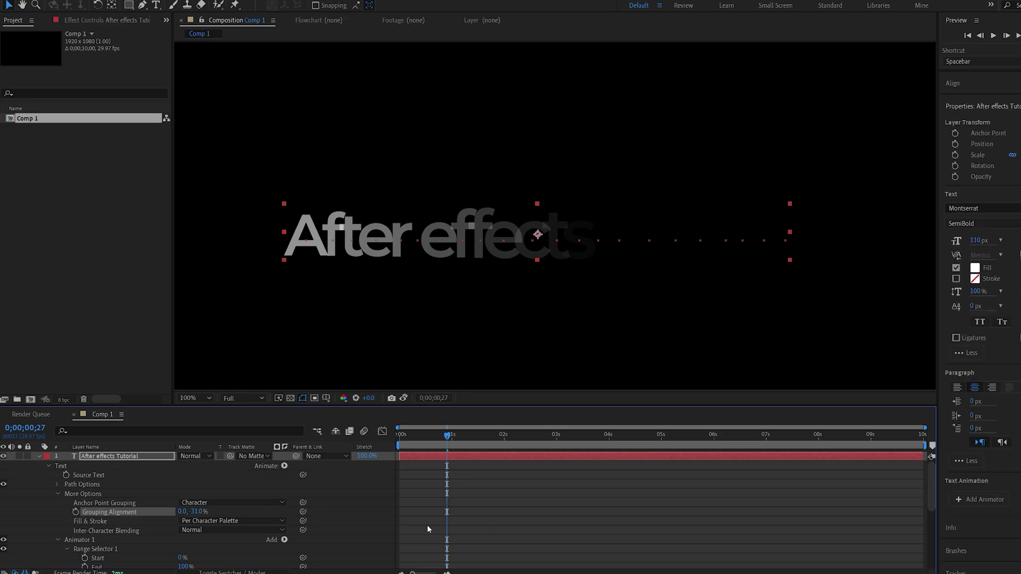
{"action": "left_click_drag", "start_coordinate": [442, 443], "coordinate": [573, 449]}
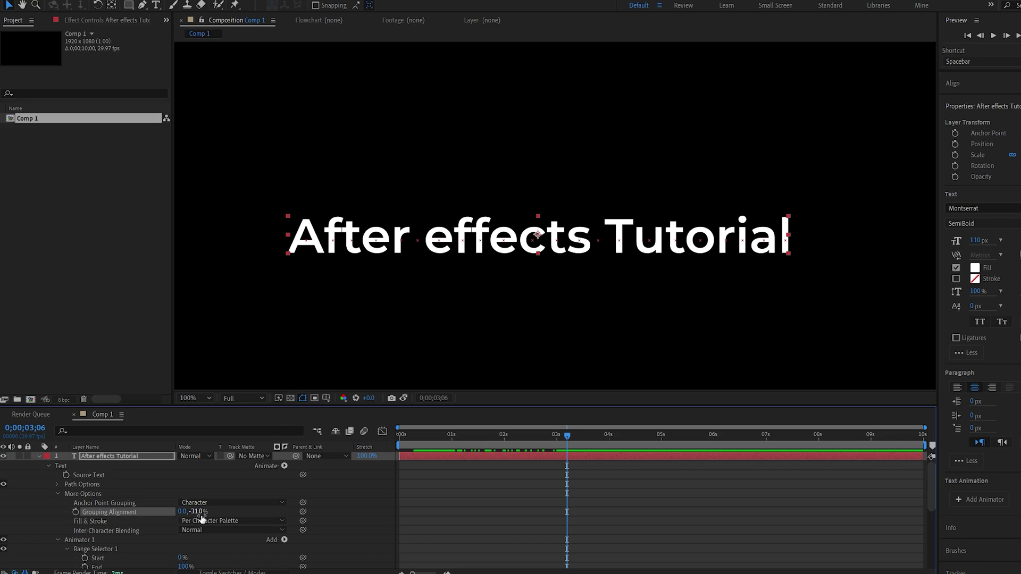
- Set Animator 1's Blur to 30 and scrub through the reveal
{"action": "left_click", "coordinate": [56, 494]}
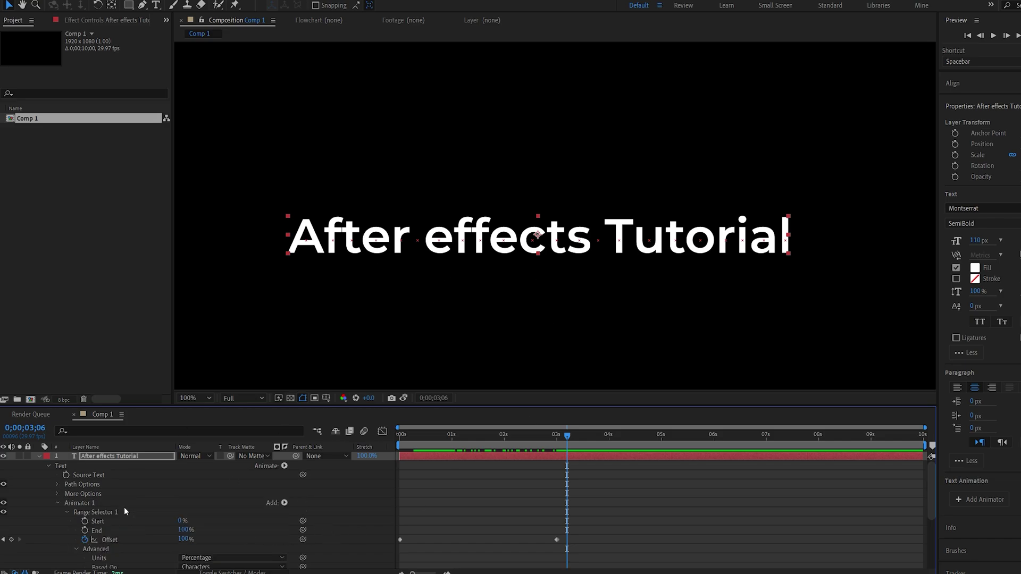
{"action": "scroll", "coordinate": [149, 532], "scroll_direction": "down", "scroll_amount": 5}
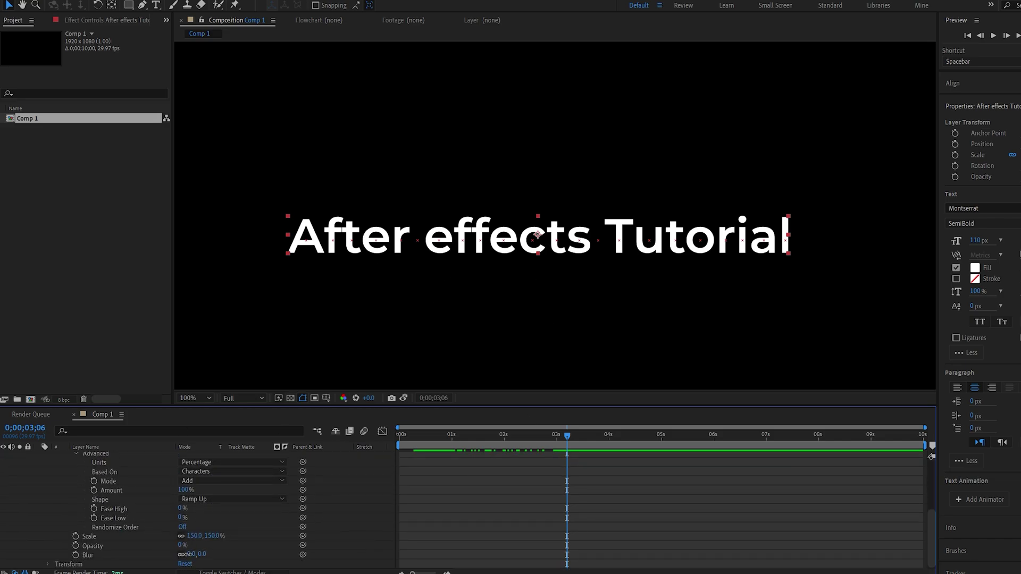
{"action": "left_click", "coordinate": [191, 554]}
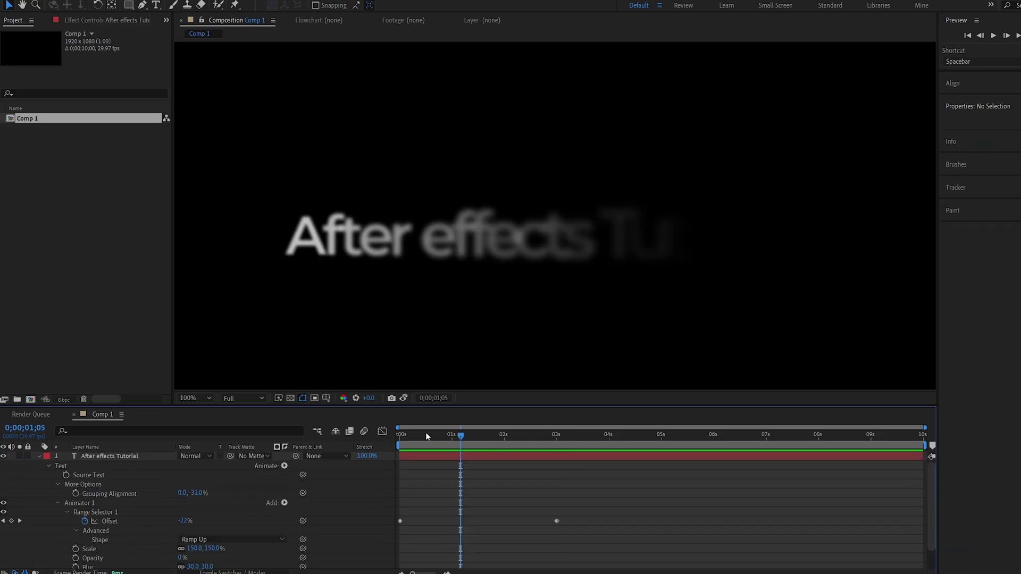
{"action": "left_click_drag", "start_coordinate": [426, 434], "coordinate": [489, 437]}
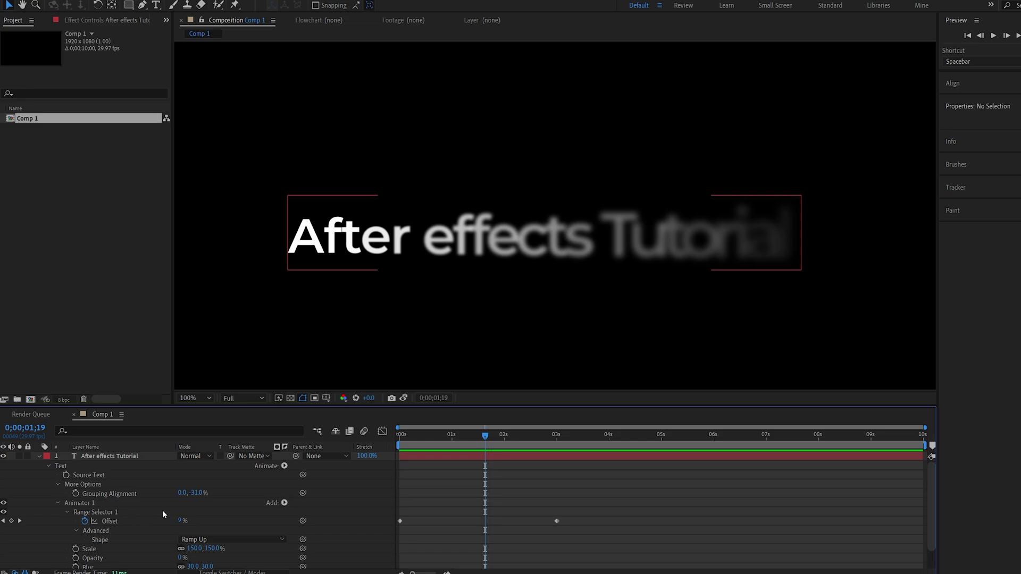
- Duplicate Animator 1 and delete the Scale and Blur properties from the original animator
{"action": "left_click", "coordinate": [91, 503]}
{"action": "key", "text": "ctrl+d"}
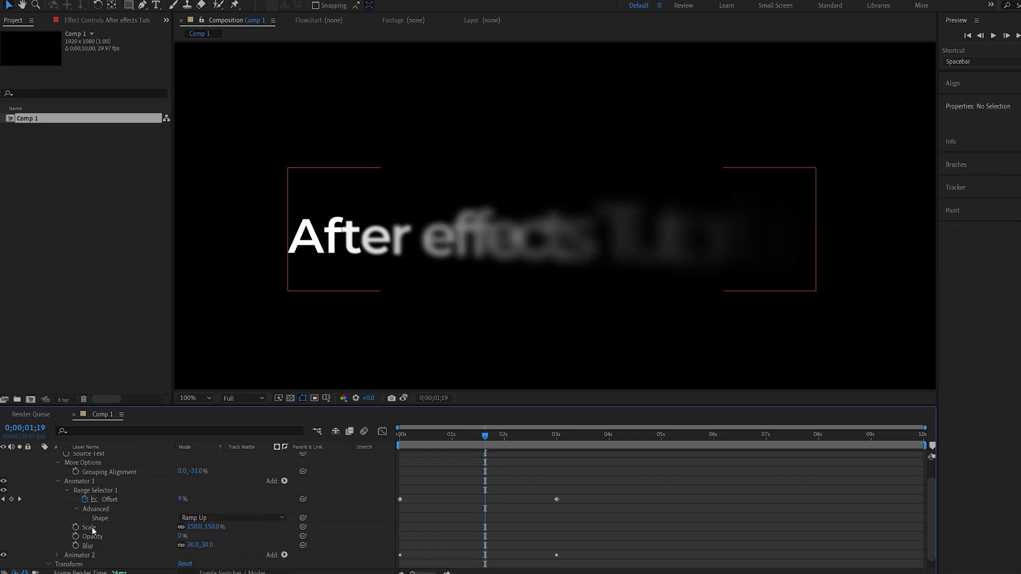
{"action": "left_click", "coordinate": [90, 527]}
{"action": "key", "text": "Delete"}
{"action": "left_click", "coordinate": [91, 536]}
{"action": "key", "text": "Delete"}
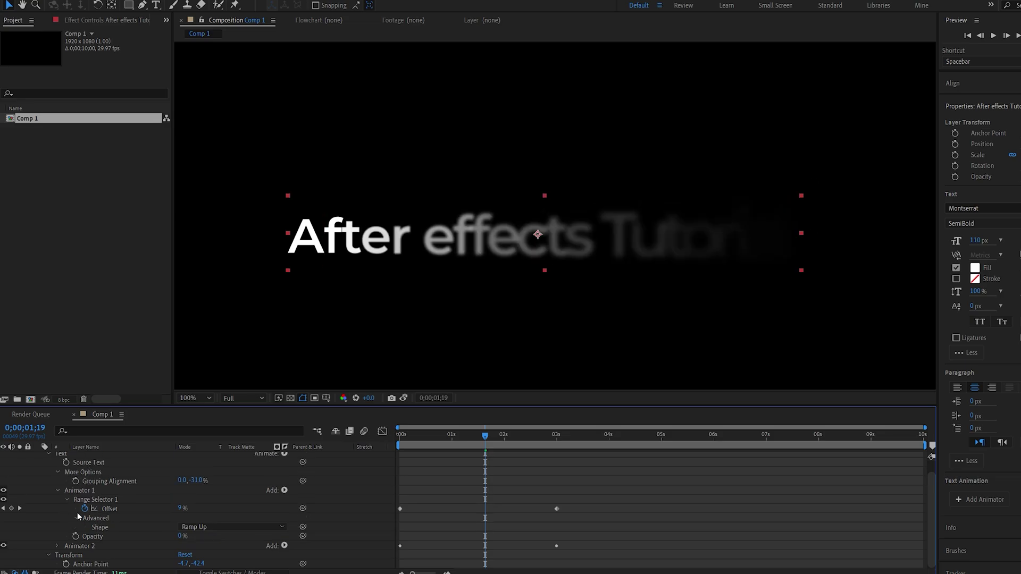
- Delete the Opacity property from Animator 2 and check the text early in the reveal
{"action": "left_click", "coordinate": [58, 546]}
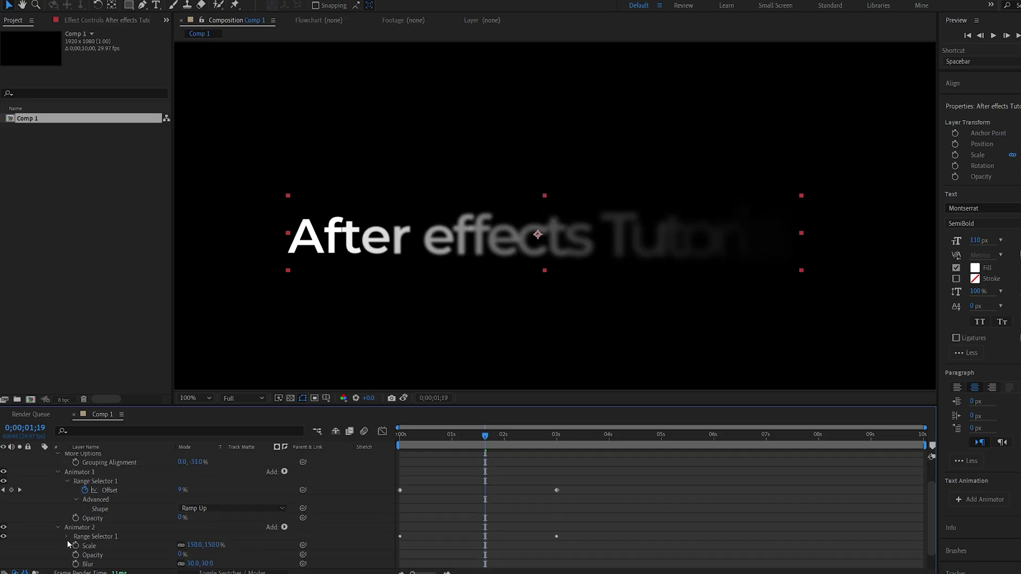
{"action": "left_click", "coordinate": [98, 538]}
{"action": "key", "text": "Delete"}
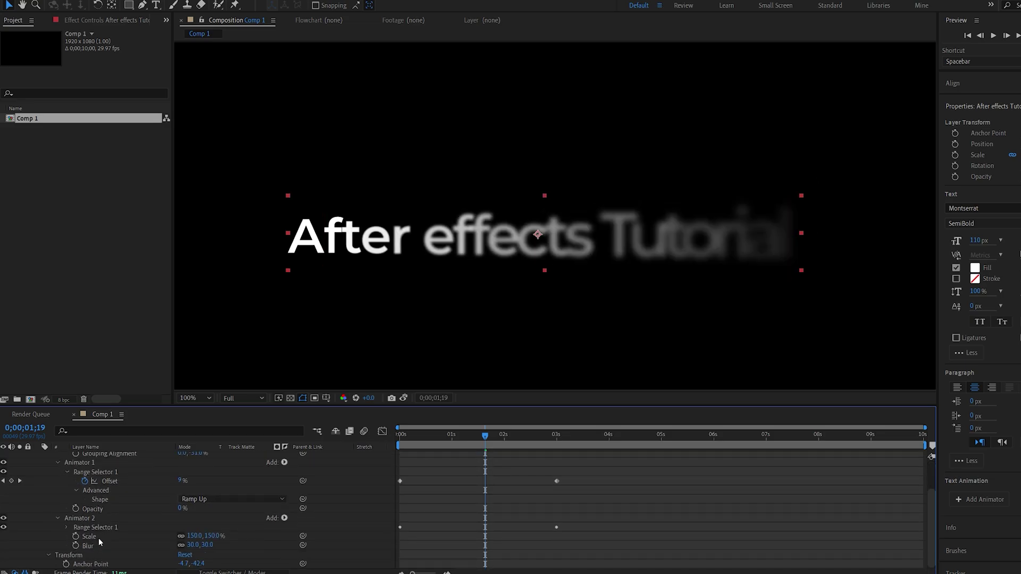
{"action": "left_click", "coordinate": [434, 434]}
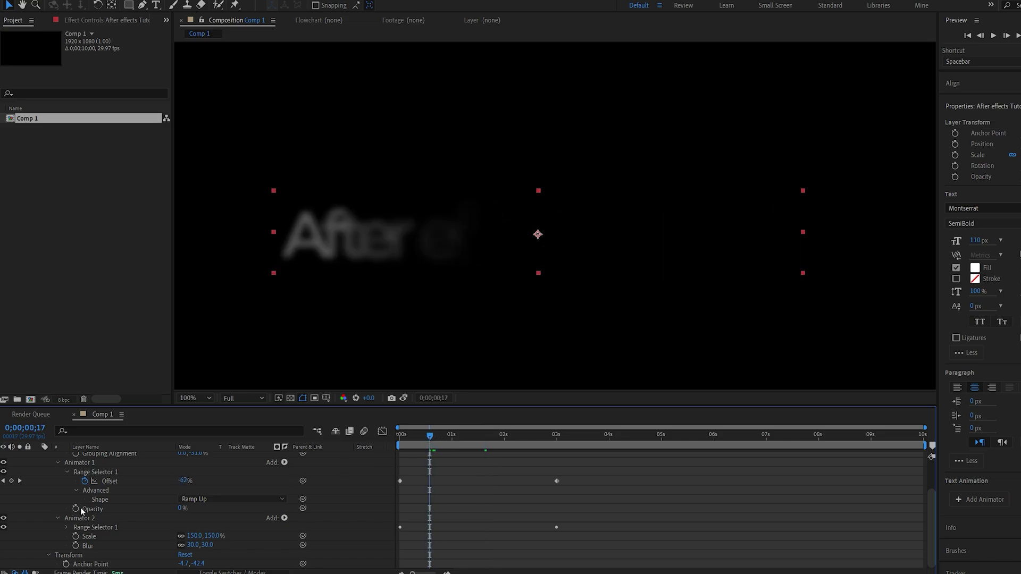
- Delay Animator 2's two Offset keyframes by about 4 frames and play the animation from the start
{"action": "key", "text": "u"}
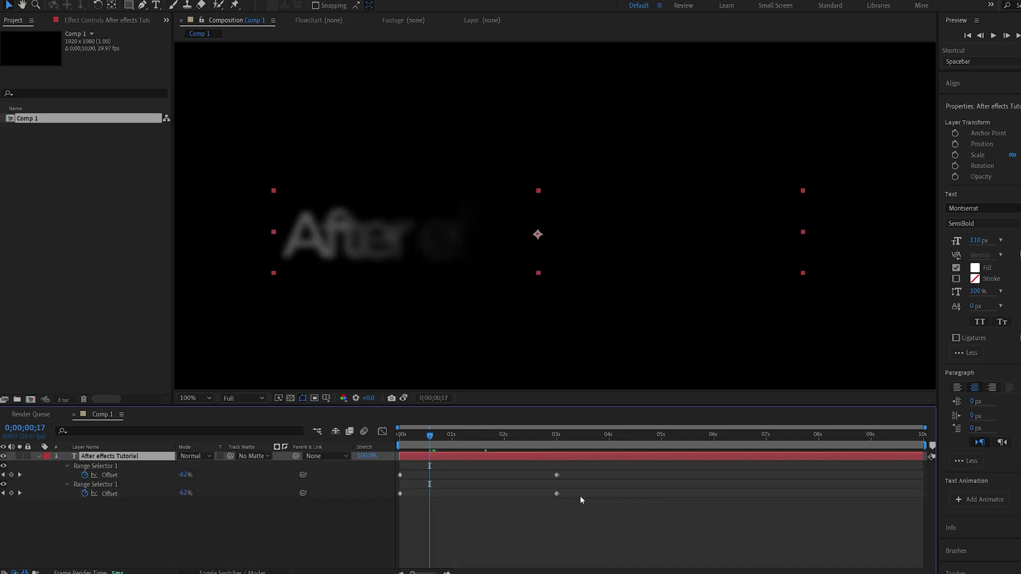
{"action": "left_click_drag", "start_coordinate": [588, 487], "coordinate": [408, 499]}
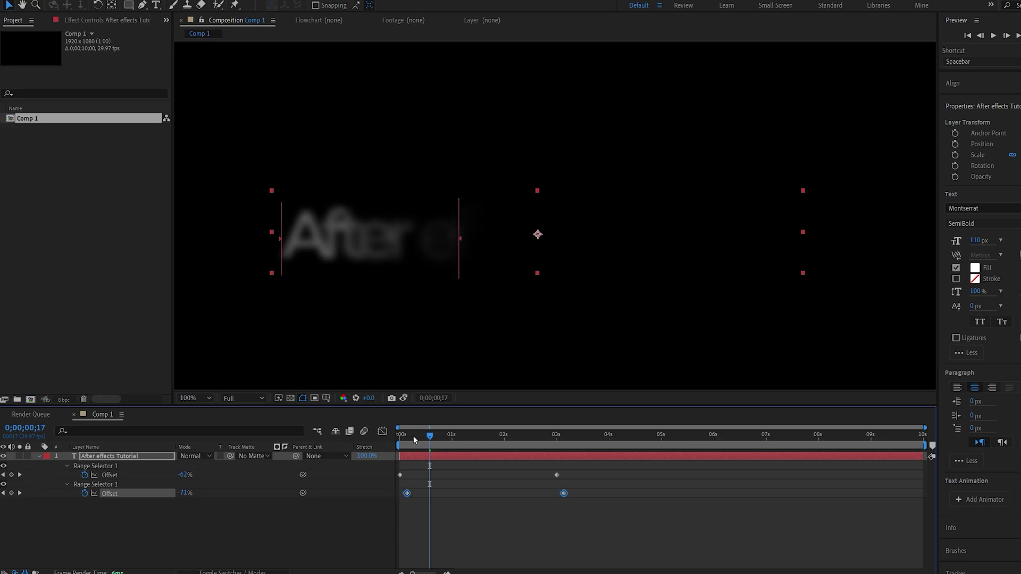
{"action": "left_click", "coordinate": [396, 439]}
{"action": "key", "text": "space"}
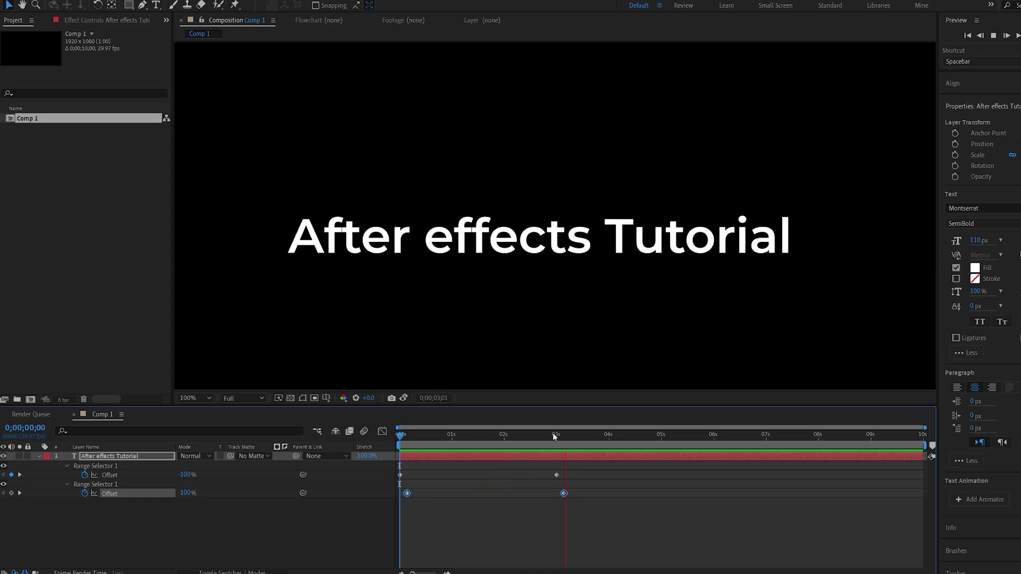
{"action": "left_click_drag", "start_coordinate": [557, 436], "coordinate": [564, 436]}
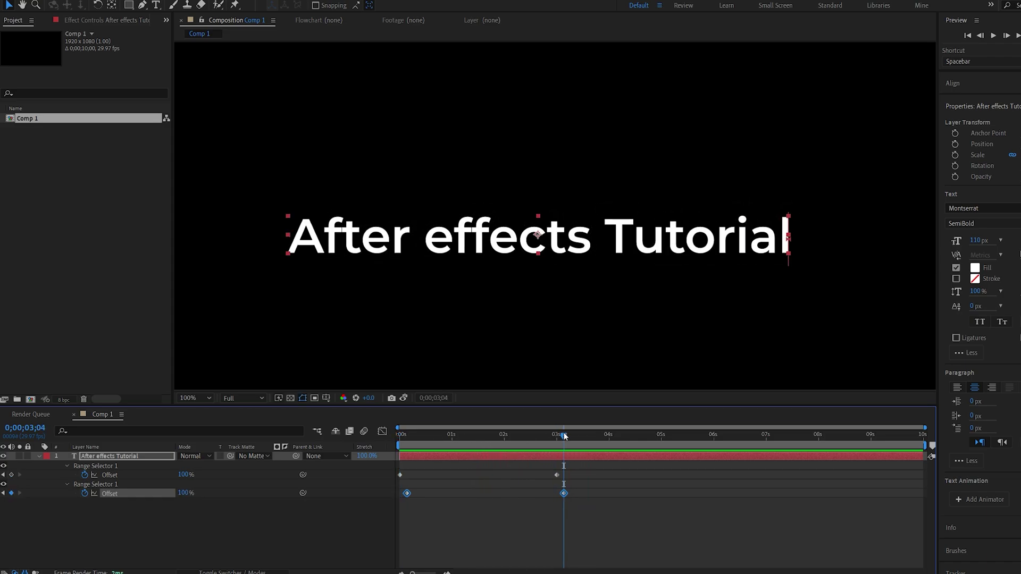
- Create a 1920 × 1080 black solid layer named Grad above the text layer
{"action": "left_click", "coordinate": [226, 534]}
{"action": "right_click", "coordinate": [221, 519]}
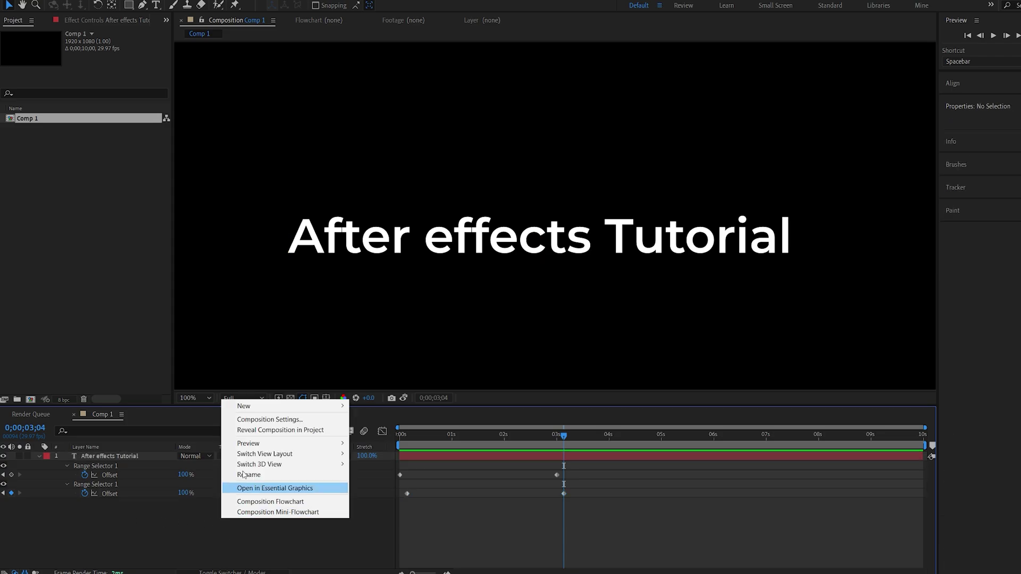
{"action": "mouse_move", "coordinate": [271, 407]}
{"action": "left_click", "coordinate": [371, 429]}
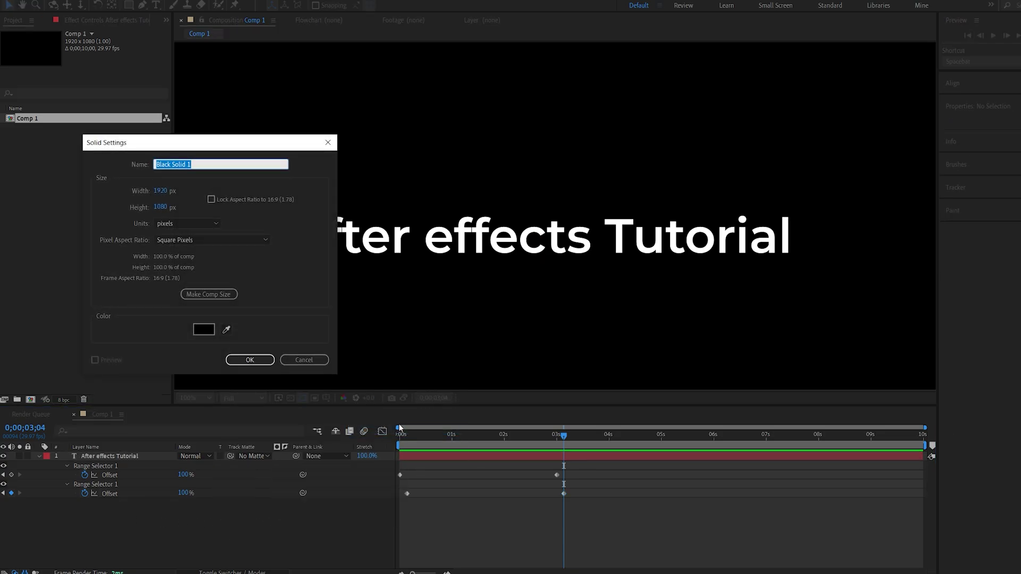
{"action": "type", "text": "Grad"}
{"action": "key", "text": "Return"}
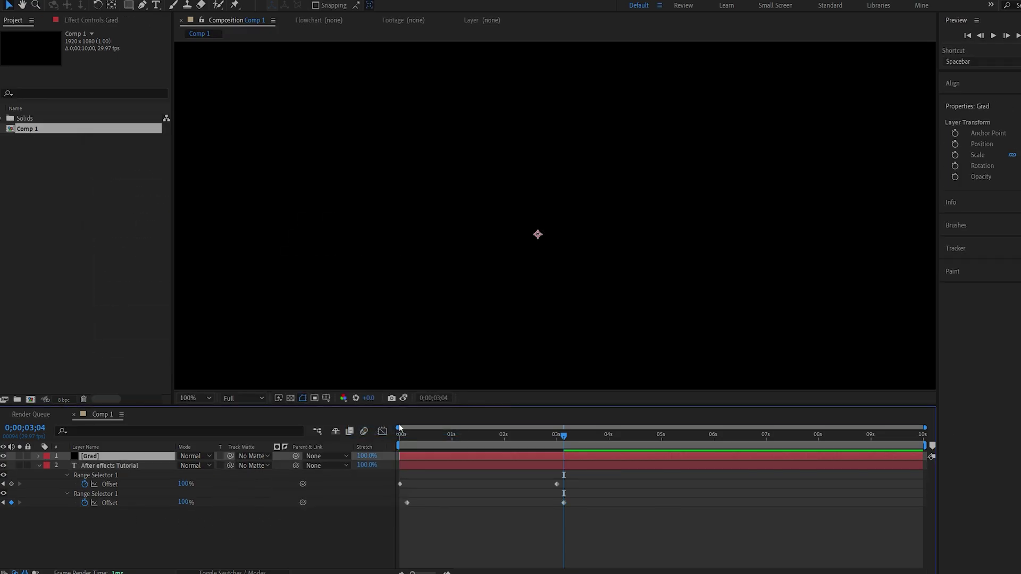
- Apply the 4-Color Gradient effect to the Grad layer and fit the whole frame in view
{"action": "key", "text": "ctrl+space"}
{"action": "type", "text": "4"}
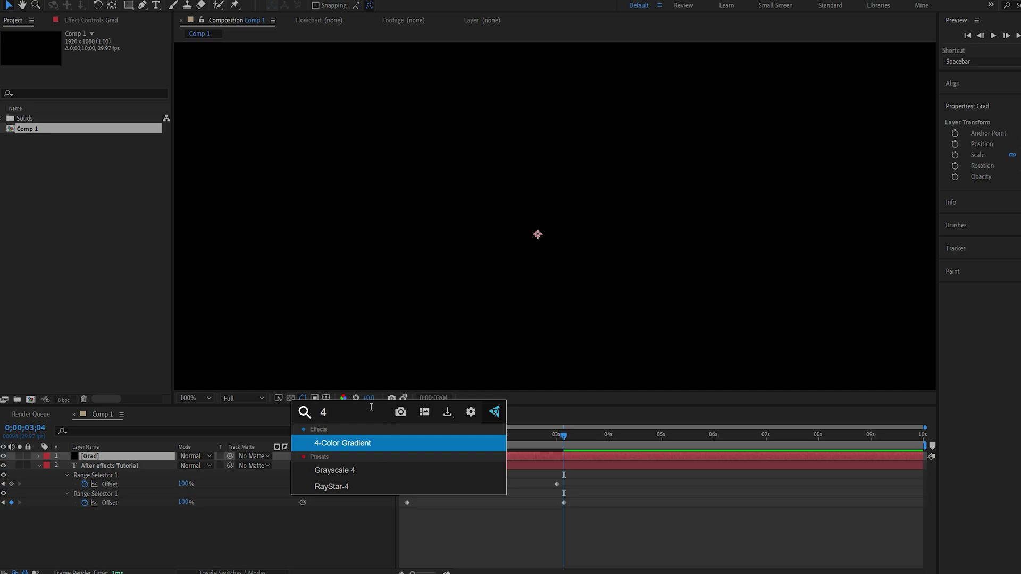
{"action": "left_click", "coordinate": [354, 445]}
{"action": "scroll", "coordinate": [525, 274], "scroll_direction": "down", "scroll_amount": 4}
{"action": "scroll", "coordinate": [525, 274], "scroll_direction": "up", "scroll_amount": 2}
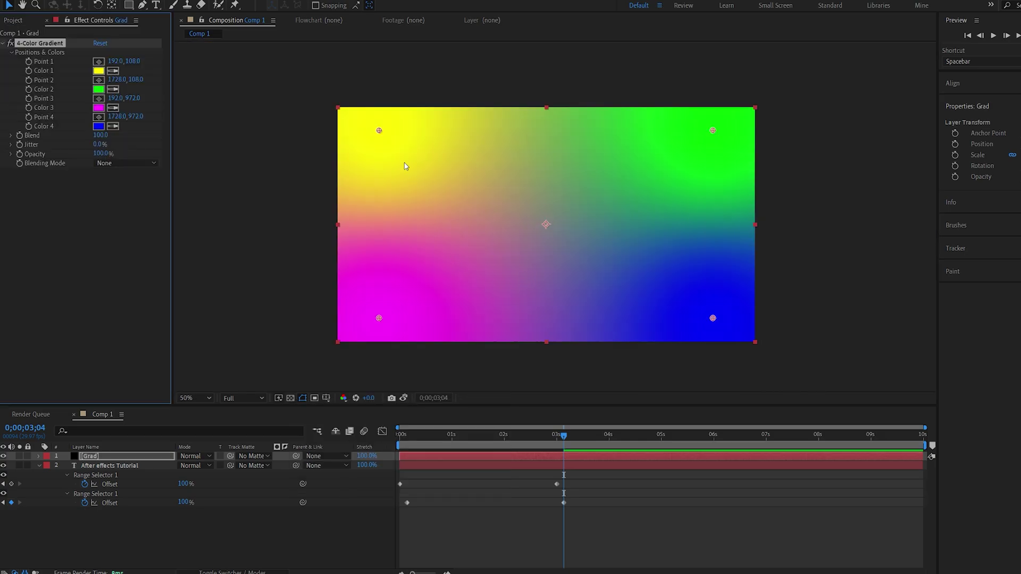
- Add the expression wiggle(0.5,1000) to Point 1 of the 4-Color Gradient
{"action": "left_click_drag", "start_coordinate": [478, 436], "coordinate": [399, 435]}
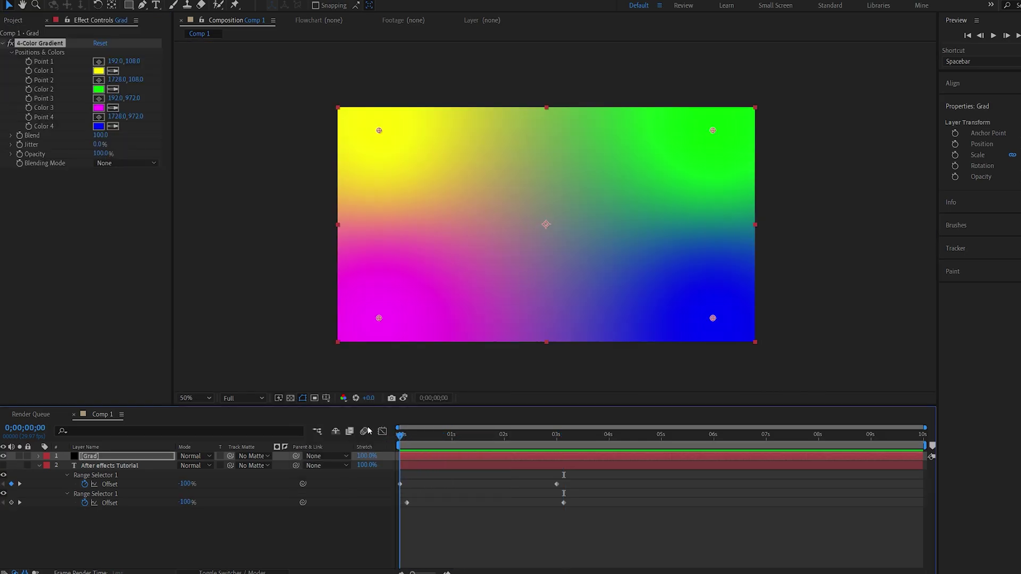
{"action": "left_click", "coordinate": [29, 62], "text": "alt"}
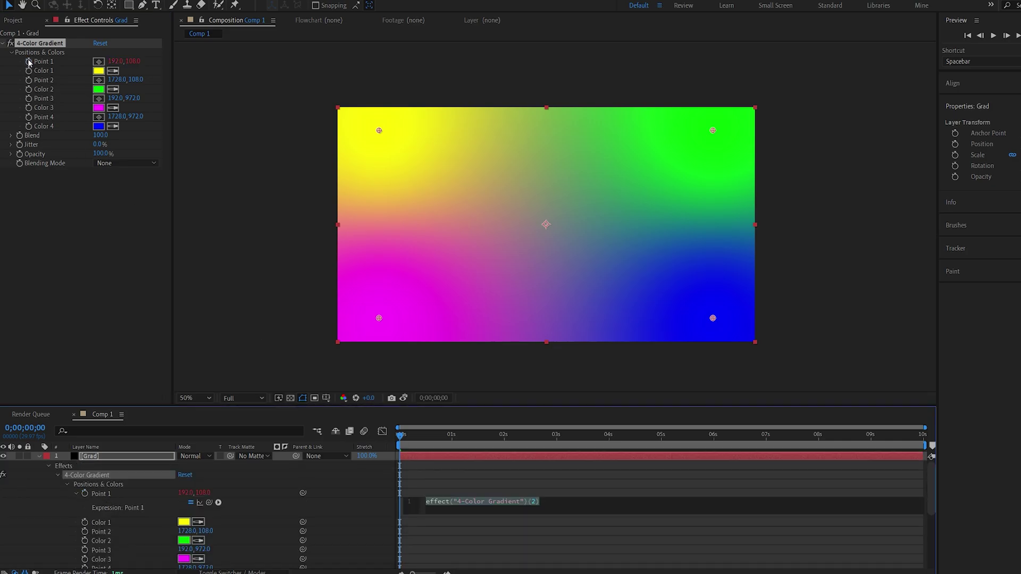
{"action": "type", "text": "wiggle"}
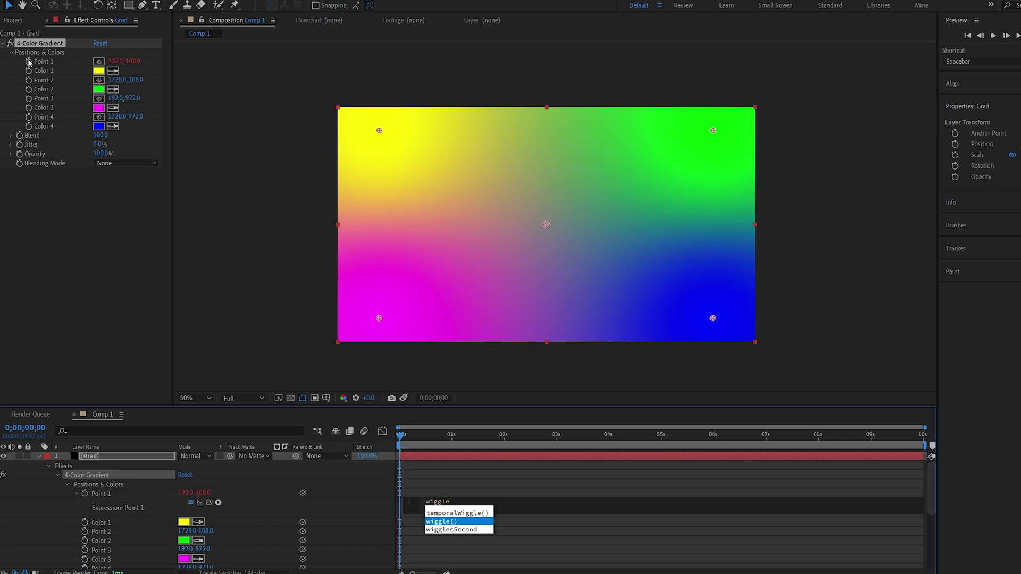
{"action": "key", "text": "Return"}
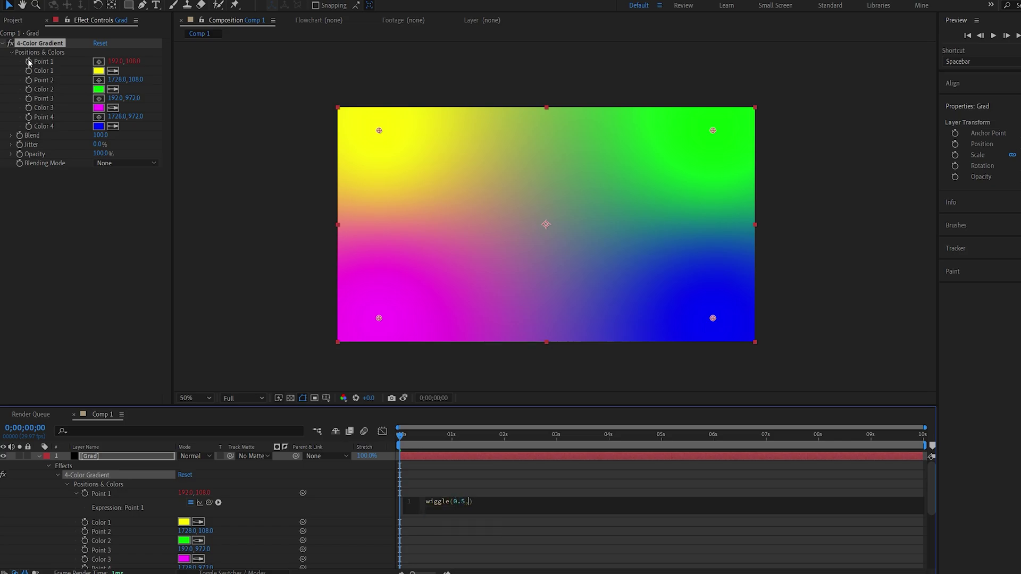
{"action": "type", "text": "0.5,1000"}
{"action": "key", "text": "ctrl+a"}
{"action": "key", "text": "ctrl+c"}
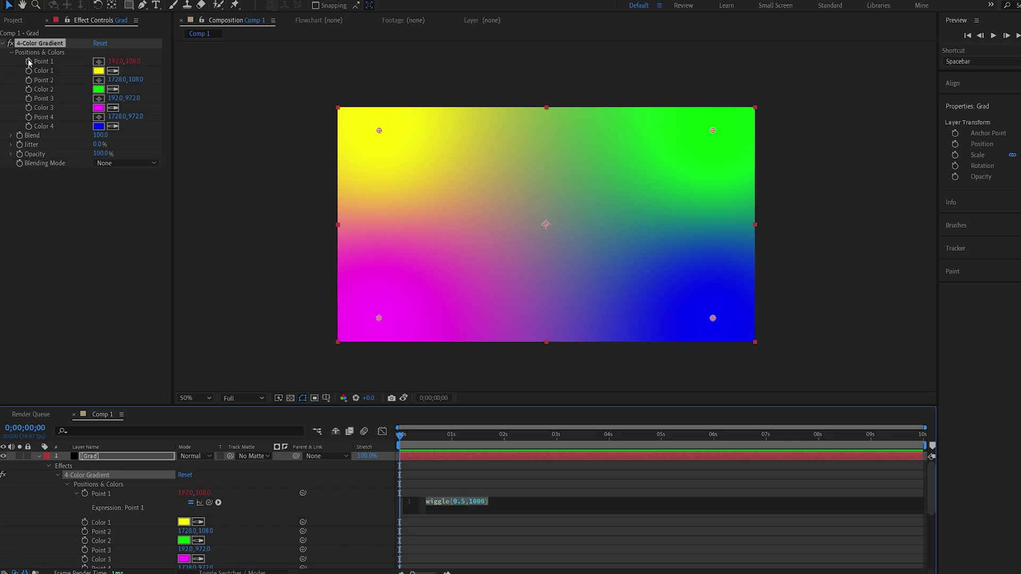
{"action": "left_click", "coordinate": [443, 462]}
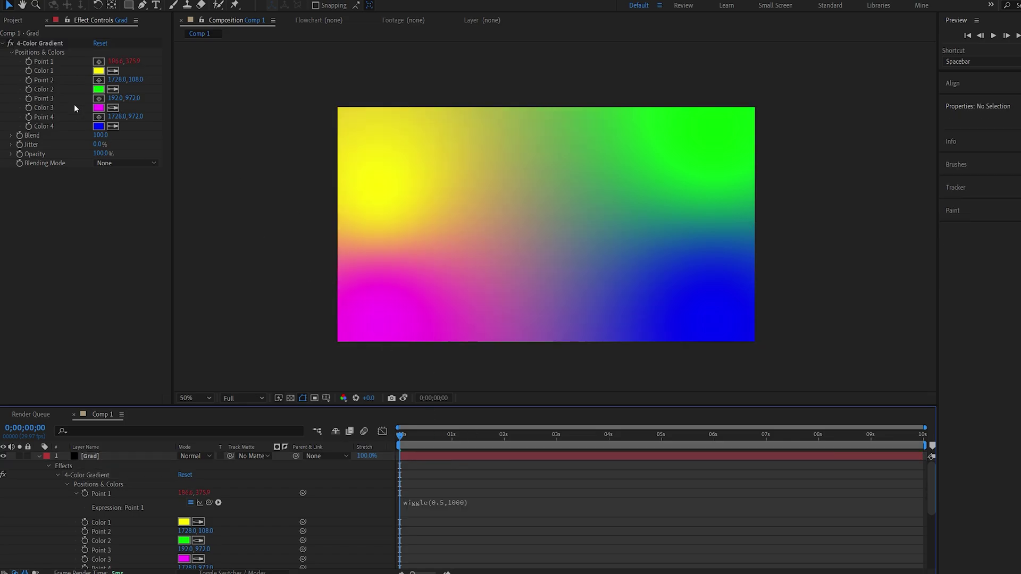
- Give gradient Points 2, 3 and 4 the same wiggle(0.5,1000) expression and preview the moving gradient
{"action": "left_click", "coordinate": [29, 80], "text": "alt"}
{"action": "key", "text": "ctrl+v"}
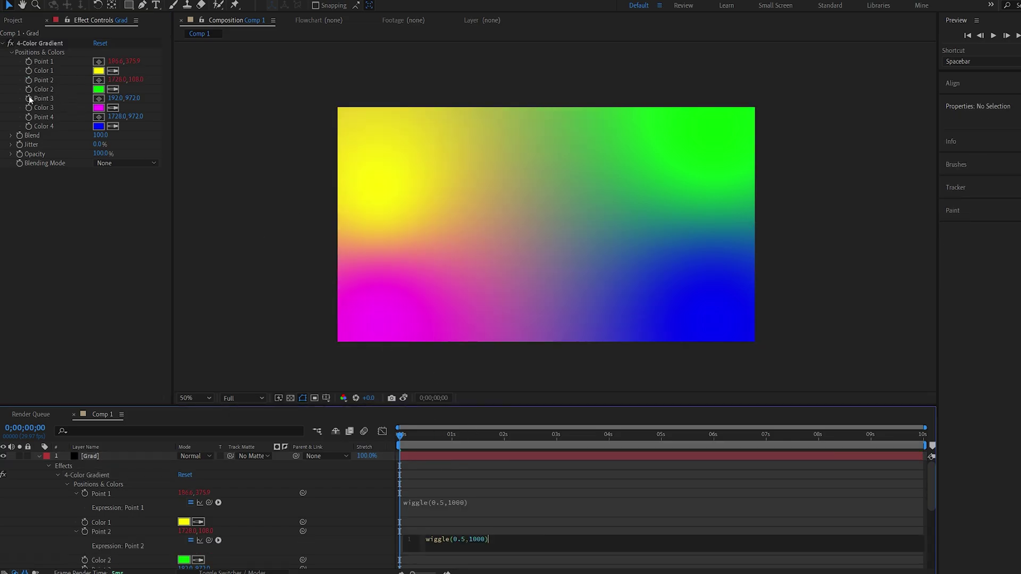
{"action": "left_click", "coordinate": [28, 98], "text": "alt"}
{"action": "key", "text": "ctrl+v"}
{"action": "left_click", "coordinate": [28, 116], "text": "alt"}
{"action": "key", "text": "ctrl+v"}
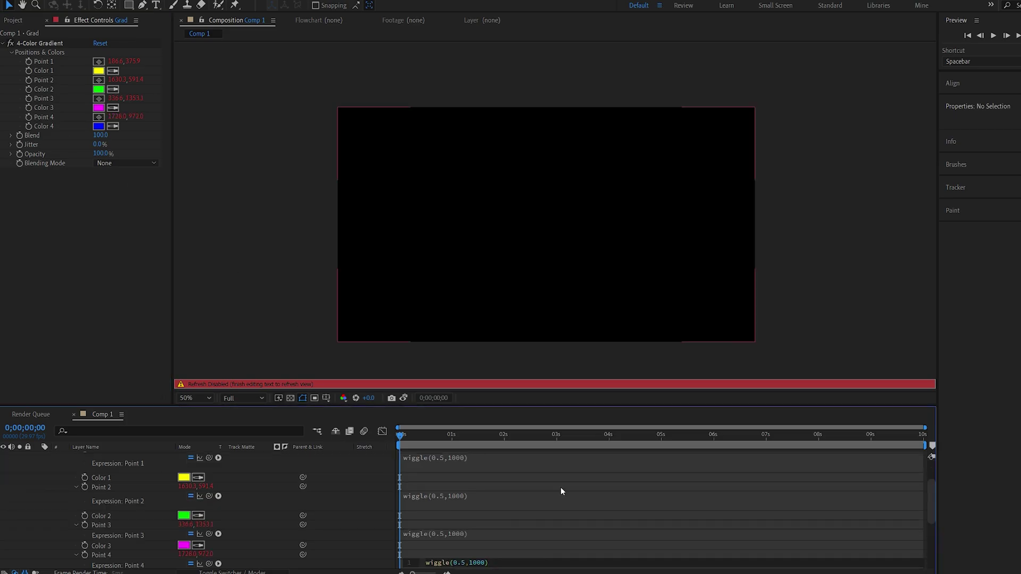
{"action": "left_click", "coordinate": [560, 487]}
{"action": "key", "text": "space"}
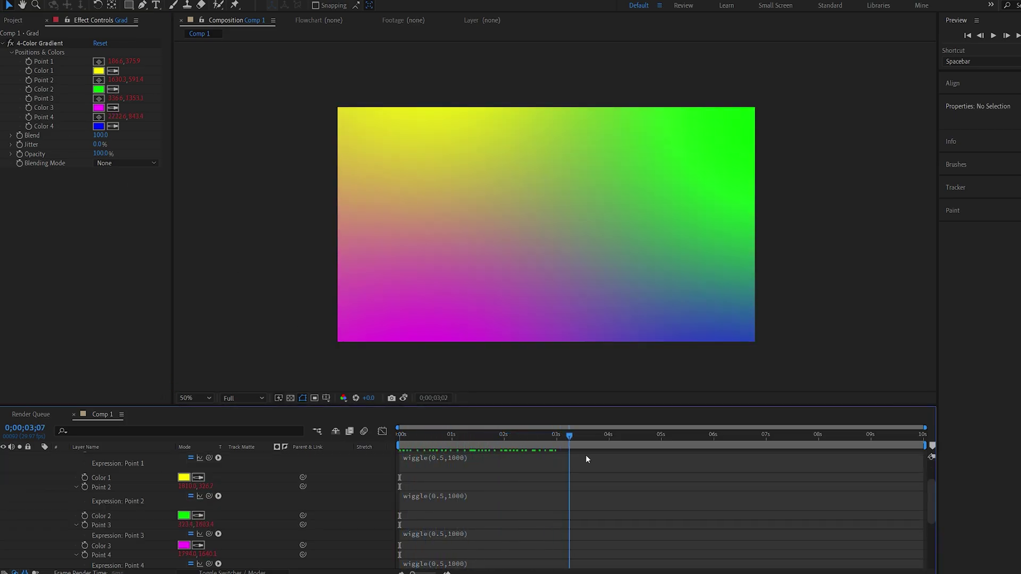
{"action": "left_click_drag", "start_coordinate": [654, 437], "coordinate": [389, 466]}
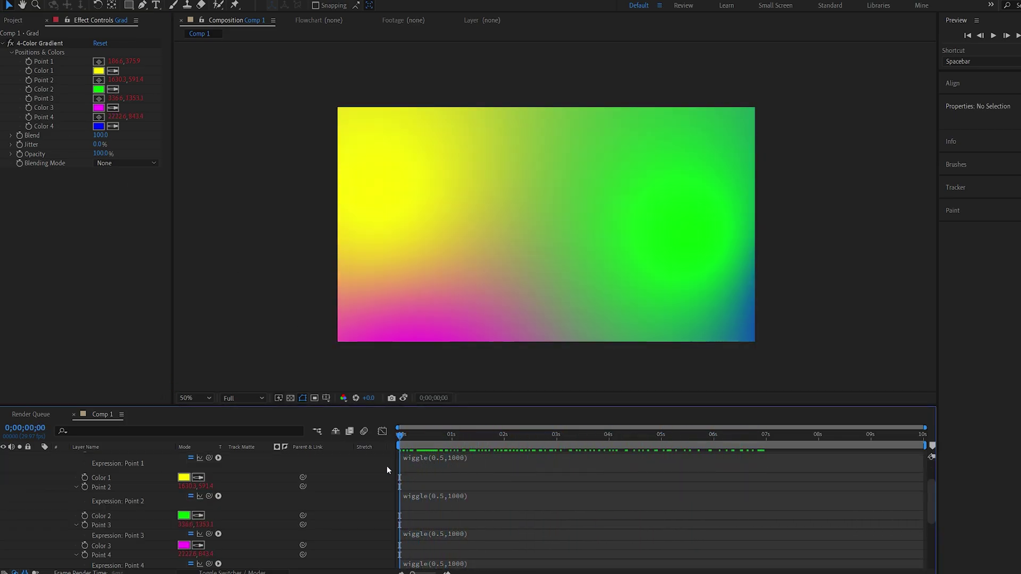
- Set starting keyframes at 0 seconds for all four colors of the 4-Color Gradient
{"action": "left_click", "coordinate": [98, 70]}
{"action": "left_click", "coordinate": [29, 71]}
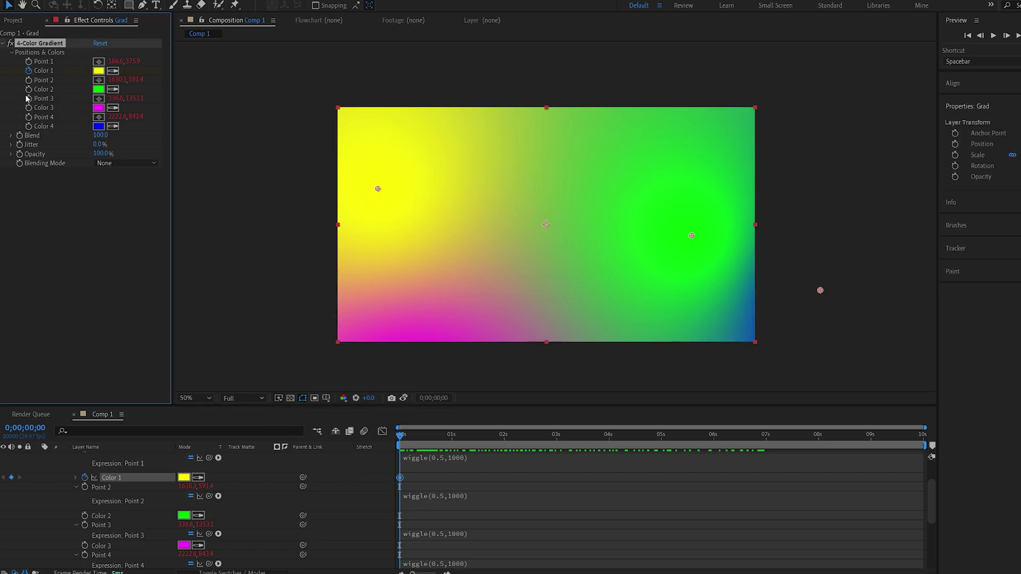
{"action": "left_click", "coordinate": [28, 88]}
{"action": "left_click", "coordinate": [29, 108]}
- At 5 seconds, change Color 1 to FF0062, Color 2 to orange, Color 3 to lime green and Color 4 to amber, then scrub back
{"action": "left_click", "coordinate": [663, 444]}
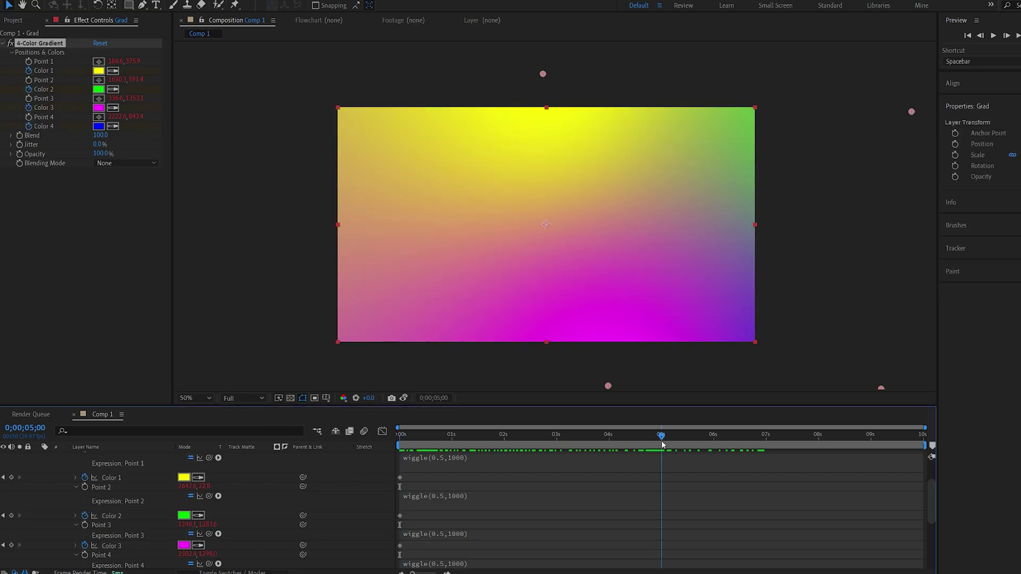
{"action": "left_click_drag", "start_coordinate": [663, 444], "coordinate": [662, 445]}
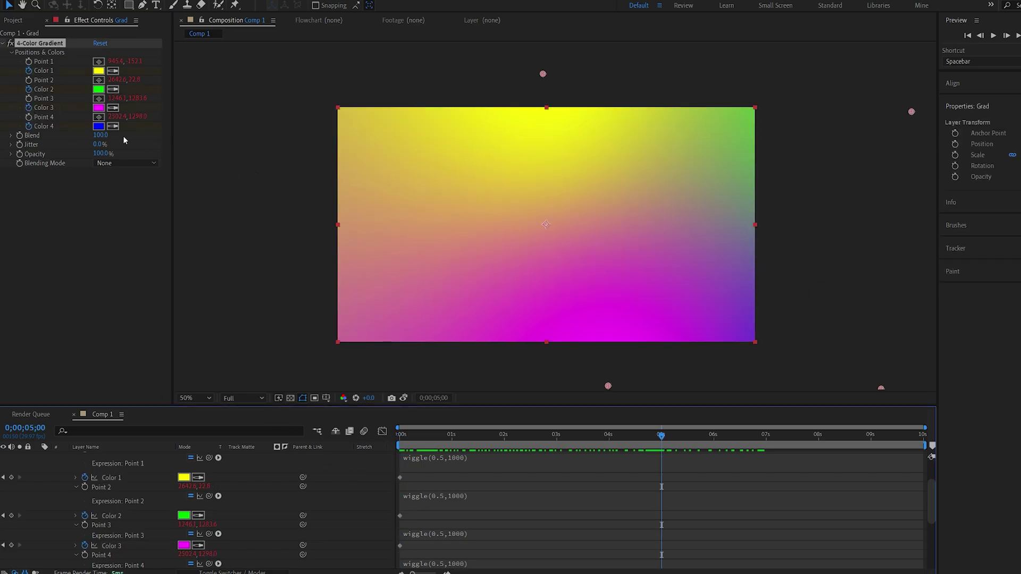
{"action": "left_click", "coordinate": [98, 70]}
{"action": "left_click_drag", "start_coordinate": [216, 287], "coordinate": [216, 178]}
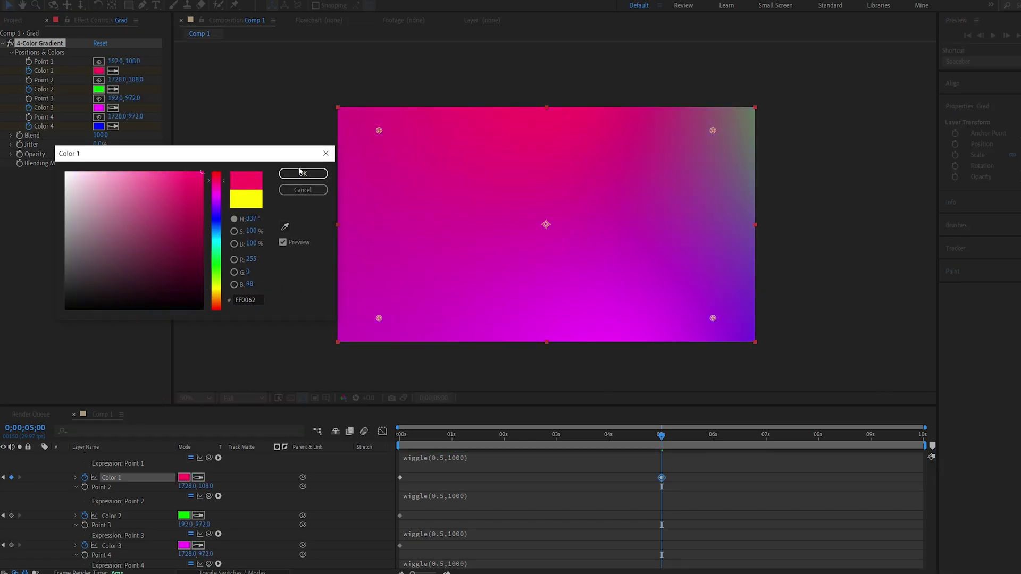
{"action": "left_click", "coordinate": [302, 173]}
{"action": "left_click", "coordinate": [98, 89]}
{"action": "left_click_drag", "start_coordinate": [216, 260], "coordinate": [216, 186]}
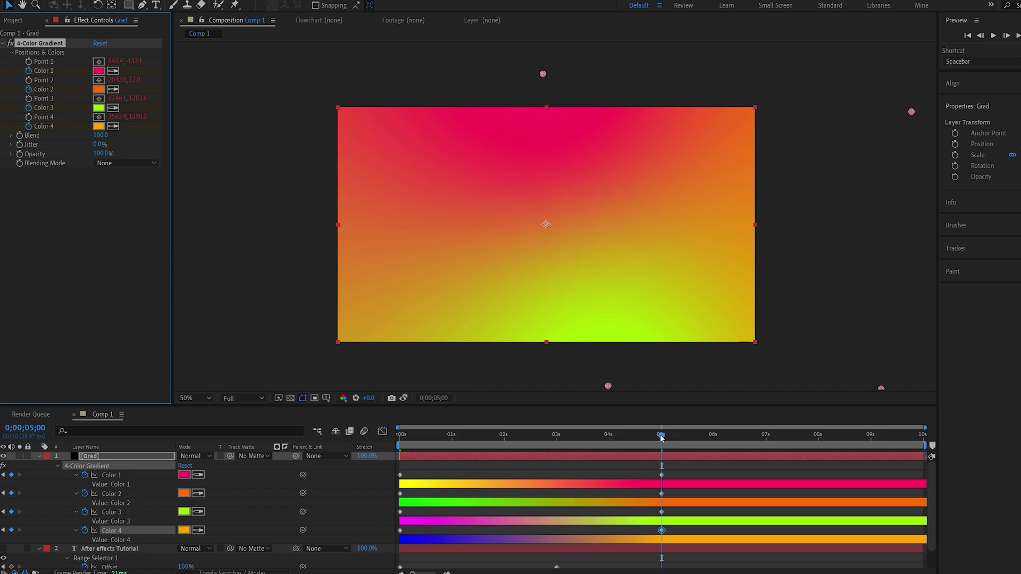
{"action": "left_click_drag", "start_coordinate": [662, 440], "coordinate": [417, 476]}
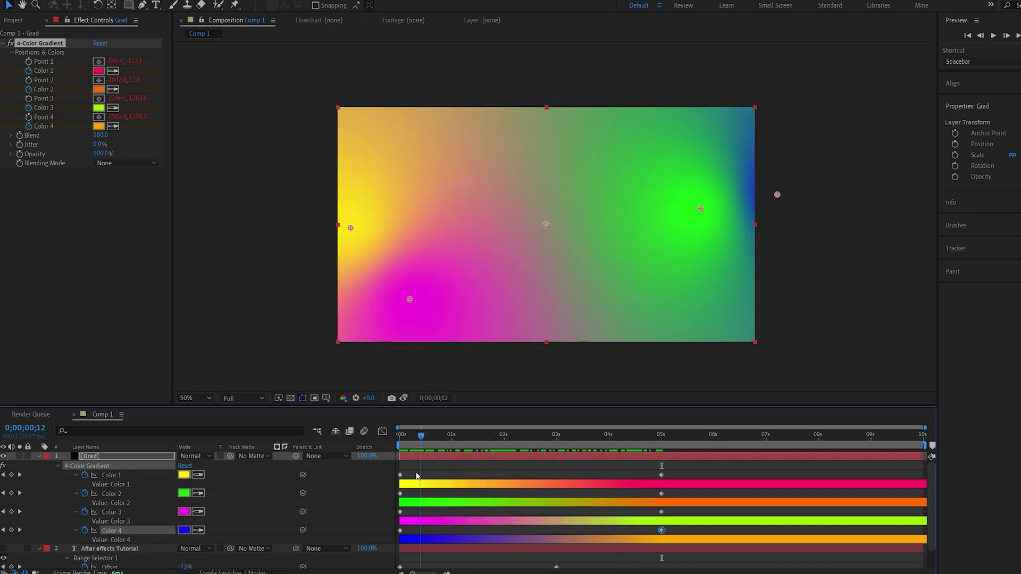
- Move the Grad layer below the After effects Tutorial text layer and duplicate the text layer
{"action": "key", "text": "u"}
{"action": "left_click_drag", "start_coordinate": [90, 456], "coordinate": [96, 508]}
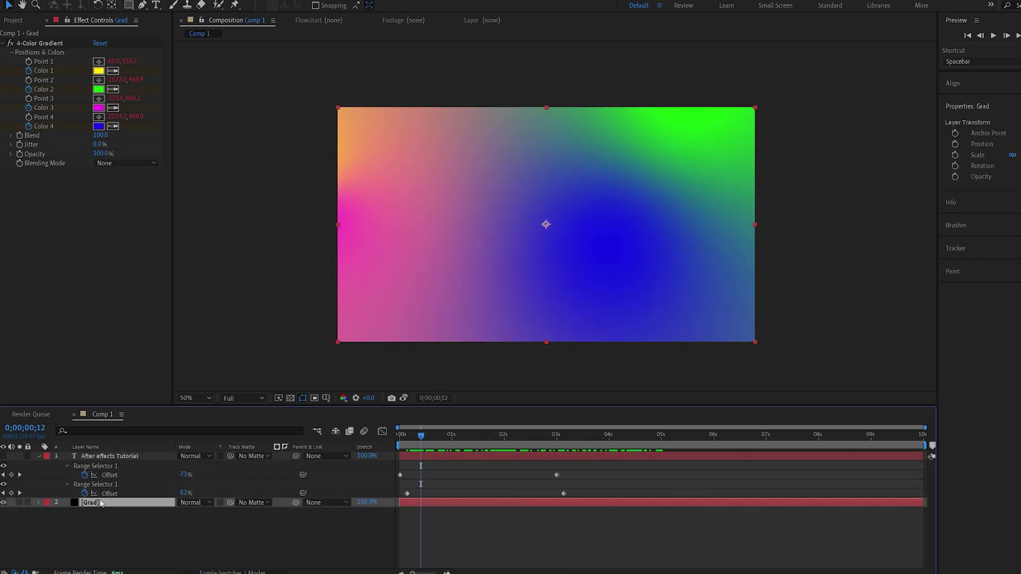
{"action": "left_click", "coordinate": [111, 458]}
{"action": "key", "text": "ctrl+d"}
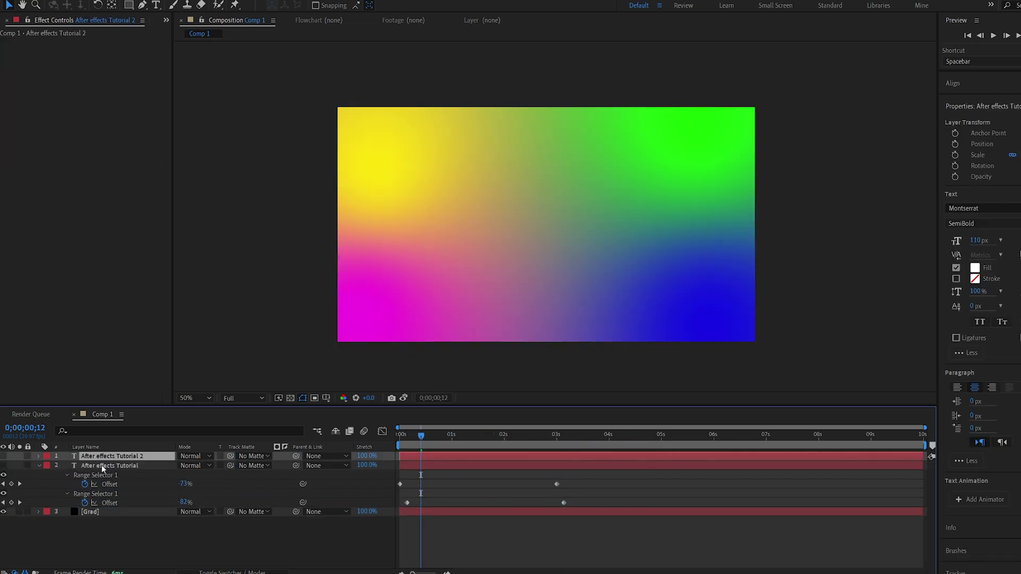
- Rename the duplicated text layer Main and the original text layer Glow
{"action": "key", "text": "Return"}
{"action": "type", "text": "Main"}
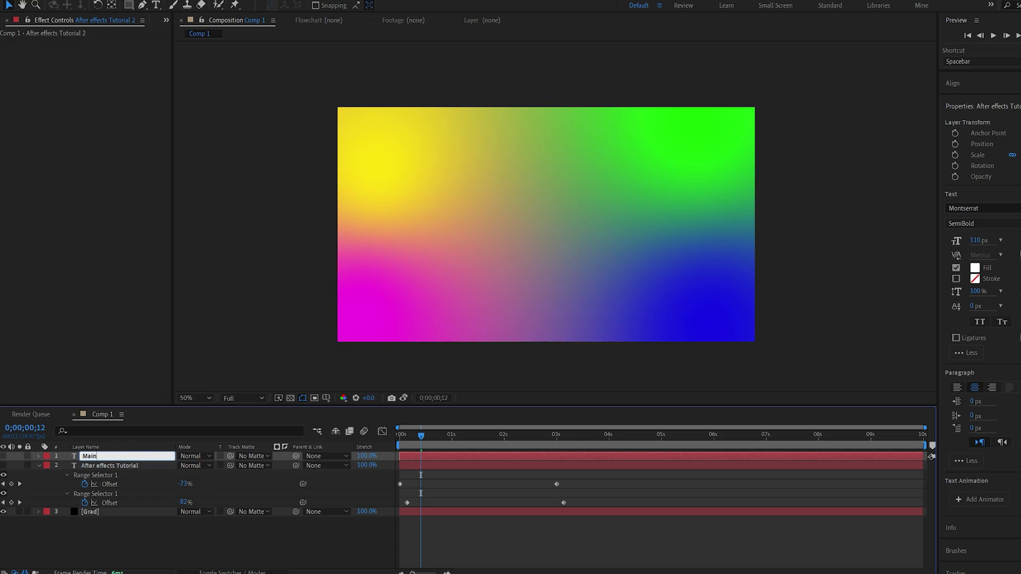
{"action": "key", "text": "Return"}
{"action": "left_click", "coordinate": [120, 468]}
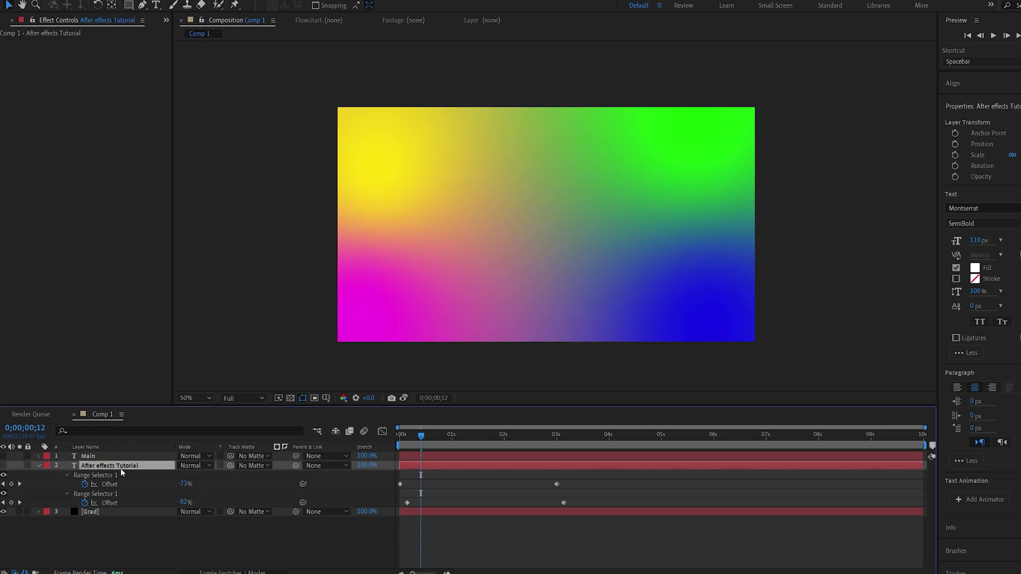
{"action": "type", "text": "Glow"}
{"action": "key", "text": "Return"}
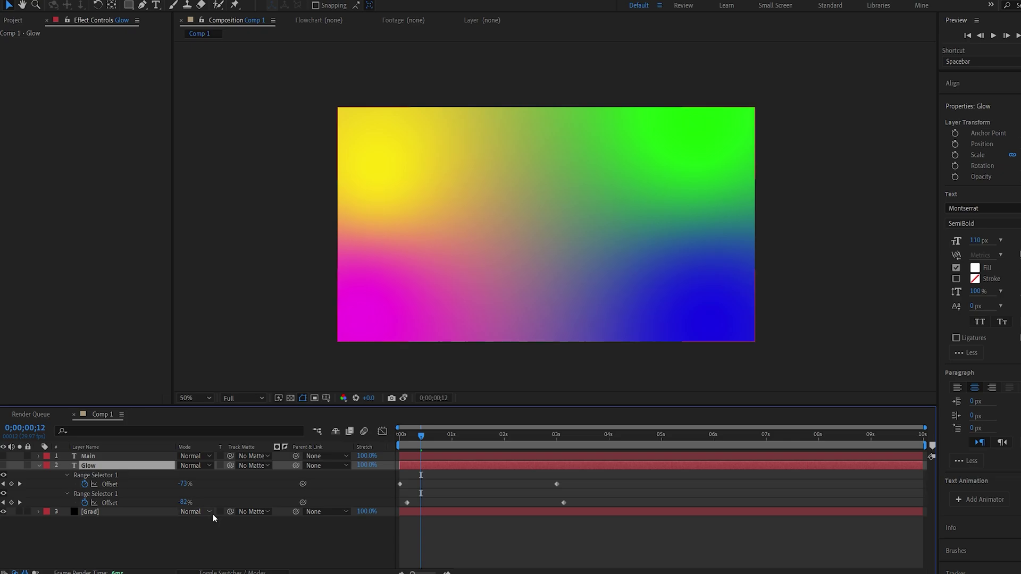
- Set the Glow layer as the track matte of Grad and scrub through the colored text reveal
{"action": "left_click", "coordinate": [185, 531]}
{"action": "left_click_drag", "start_coordinate": [230, 513], "coordinate": [88, 467]}
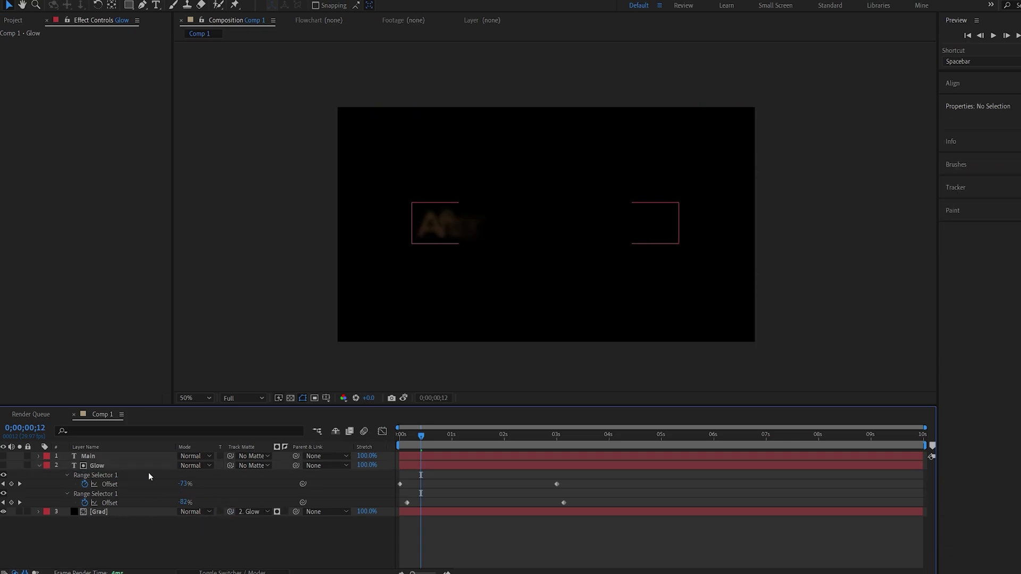
{"action": "left_click_drag", "start_coordinate": [421, 435], "coordinate": [612, 451]}
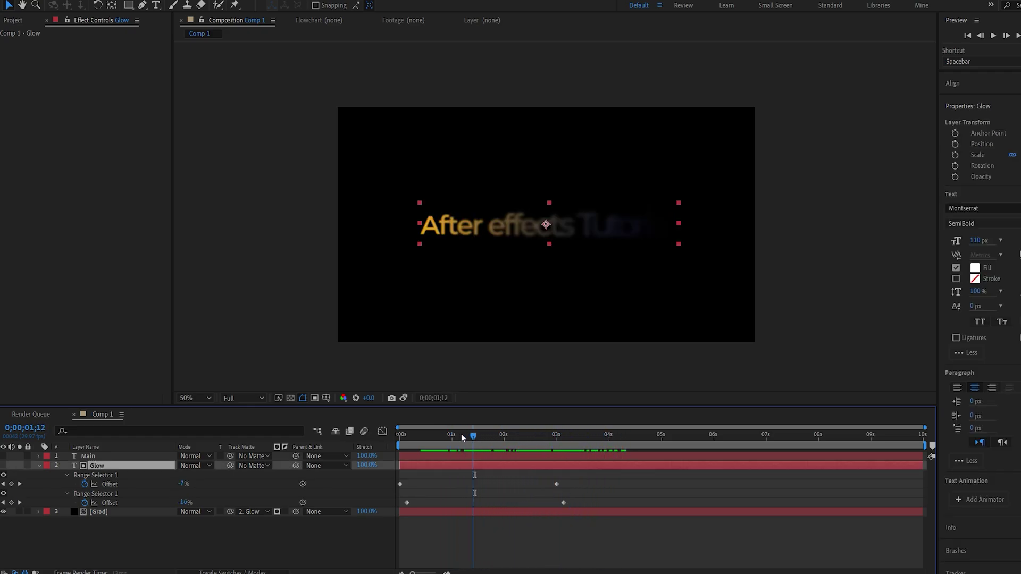
{"action": "left_click_drag", "start_coordinate": [462, 434], "coordinate": [489, 441]}
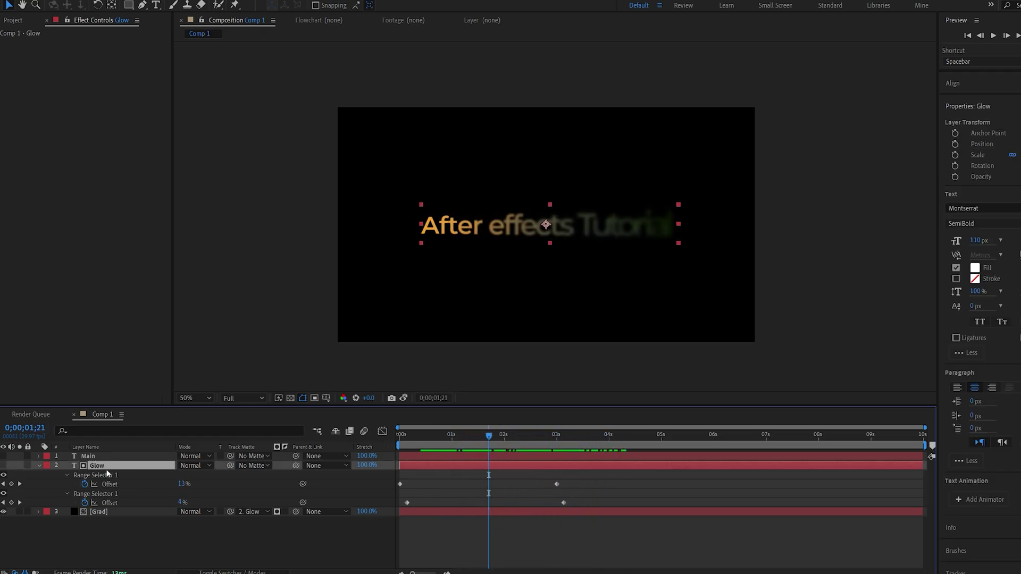
- Apply the Deep Glow effect to the Glow layer and set its Exposure to 0.10
{"action": "key", "text": "ctrl+space"}
{"action": "type", "text": "dee"}
{"action": "left_click", "coordinate": [59, 471]}
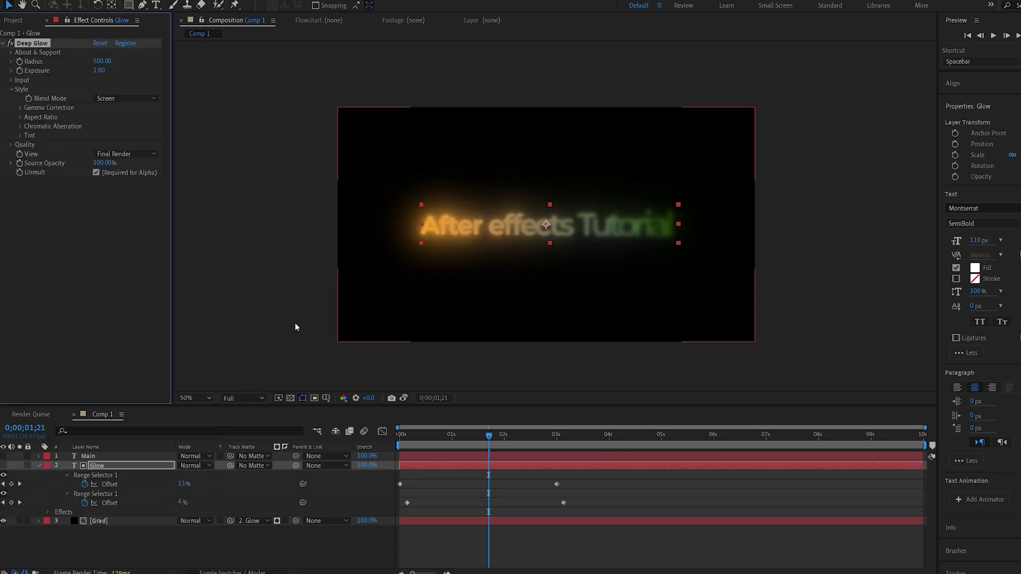
{"action": "left_click_drag", "start_coordinate": [100, 70], "coordinate": [66, 85]}
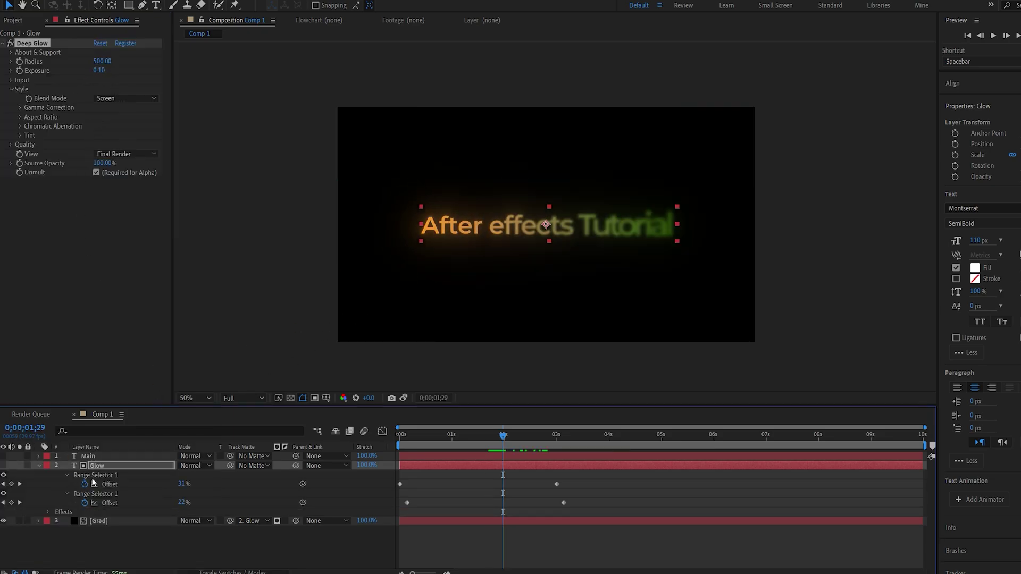
- Fade out the Glow layer with Opacity keyframes of 100% at 0;00;01;29 and 0% at 0;00;03;00
{"action": "key", "text": "t"}
{"action": "left_click", "coordinate": [66, 475]}
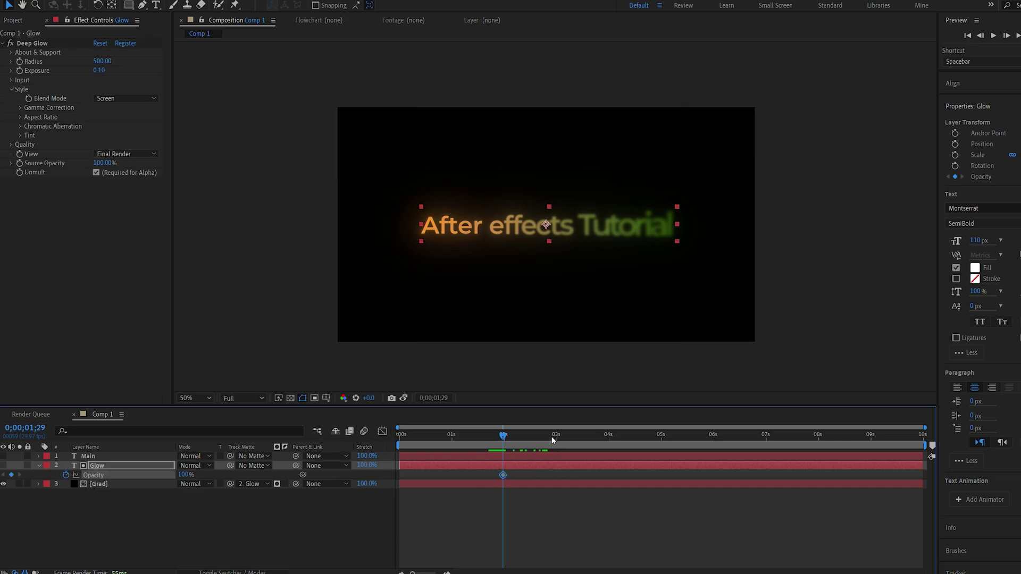
{"action": "left_click", "coordinate": [556, 438]}
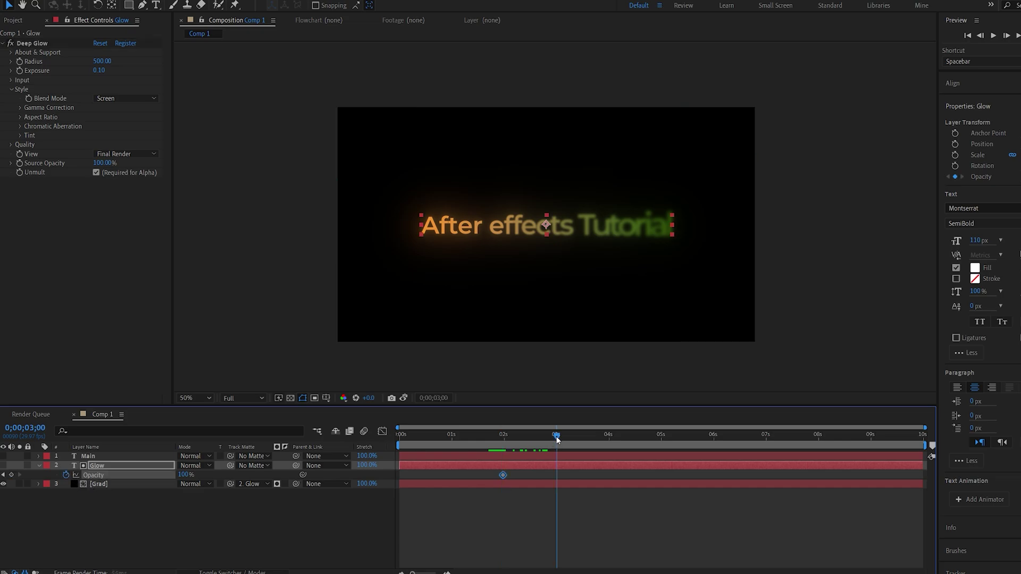
{"action": "left_click", "coordinate": [190, 476]}
{"action": "left_click", "coordinate": [189, 475]}
{"action": "type", "text": "0"}
{"action": "key", "text": "Return"}
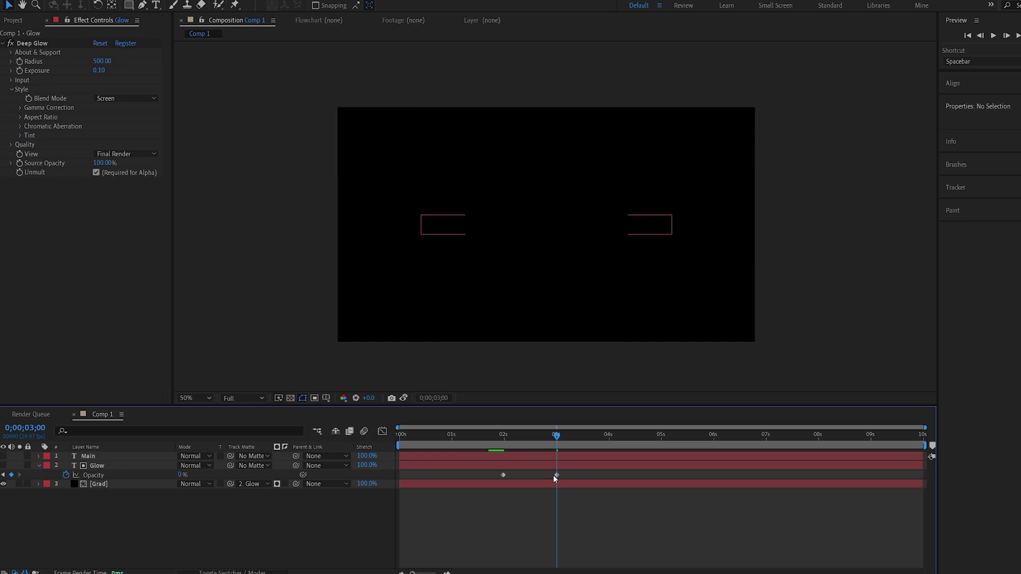
{"action": "left_click", "coordinate": [557, 475]}
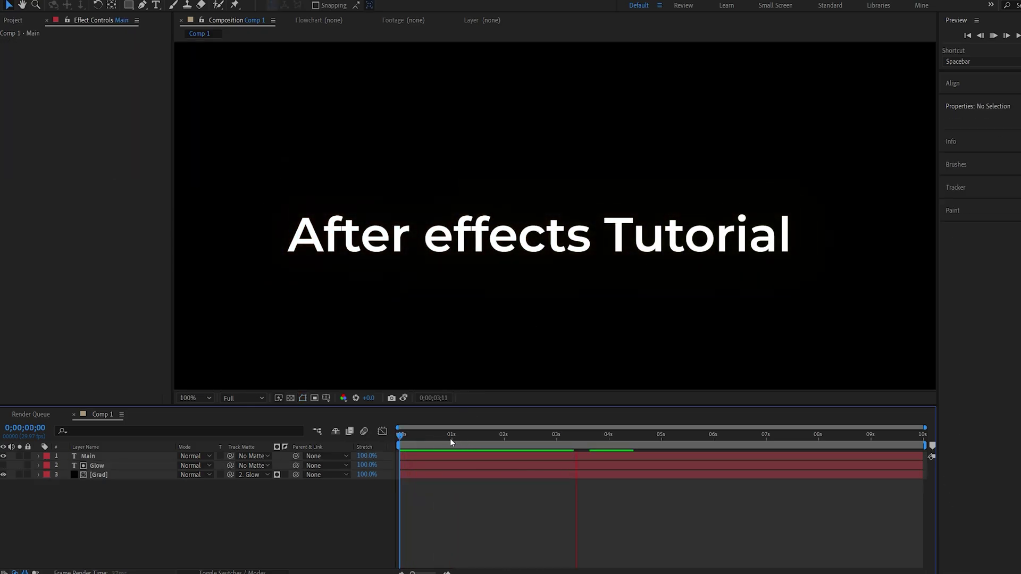
- Shift the Main layer to start about 7 frames later and play the animation from the start
{"action": "left_click", "coordinate": [420, 441]}
{"action": "left_click_drag", "start_coordinate": [424, 455], "coordinate": [446, 456]}
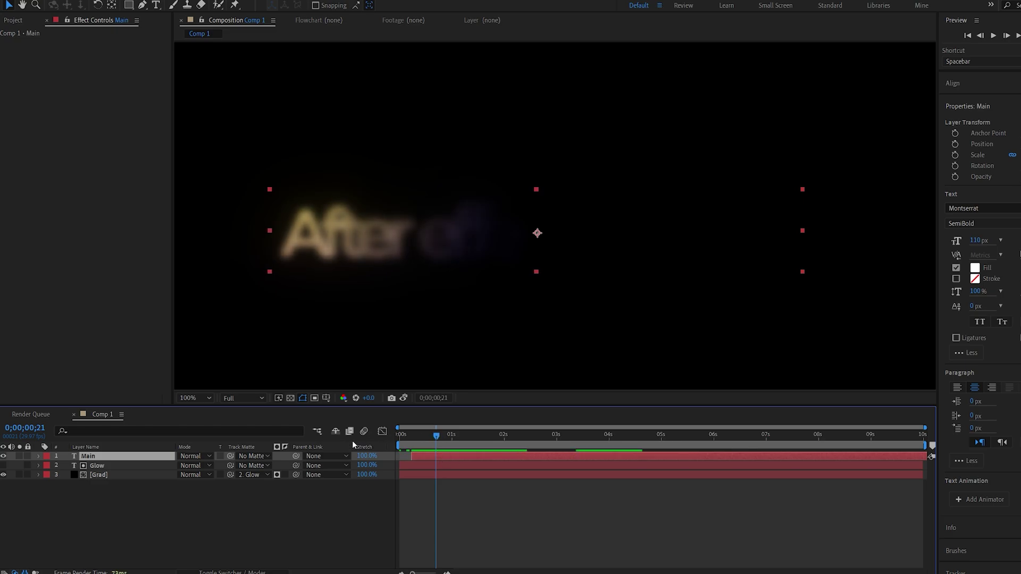
{"action": "key", "text": "space"}
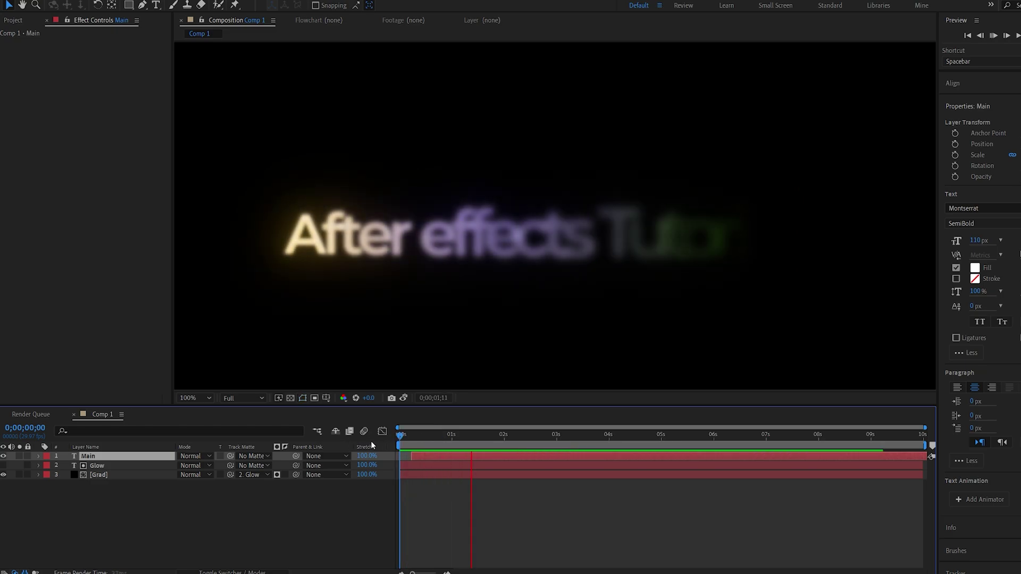
{"action": "key", "text": "comma"}
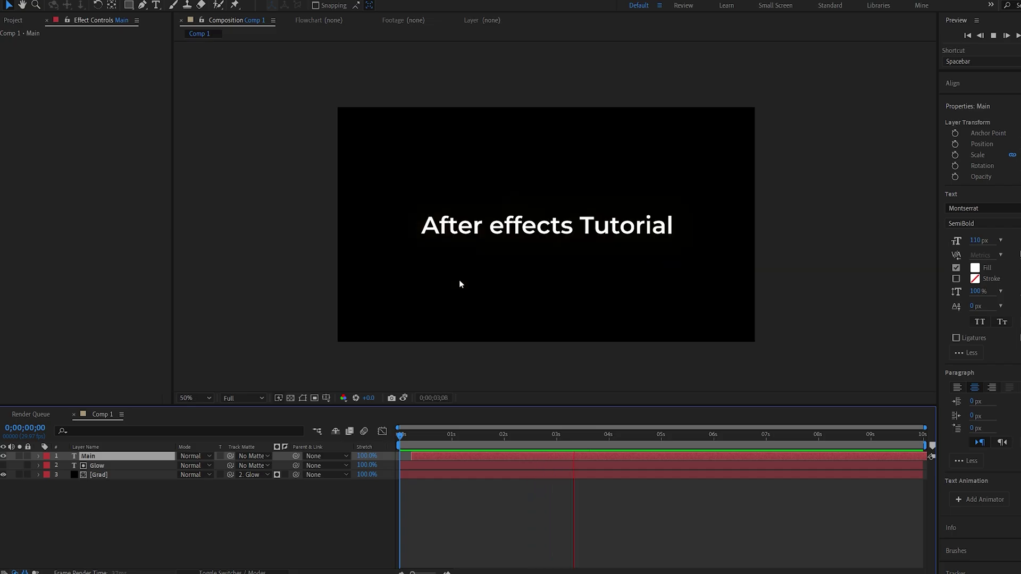